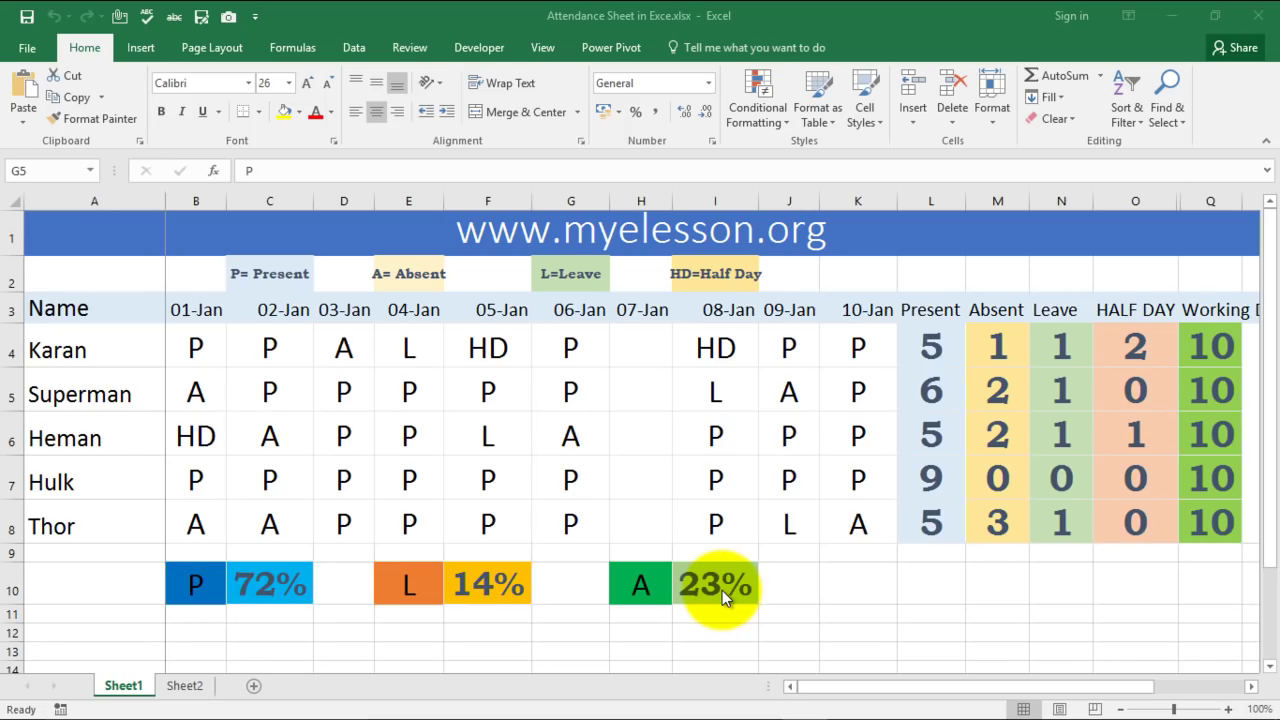
# - Switch to Sheet2 and browse Superman's row across the January dates to the totals columns
pyautogui.click(607, 372)
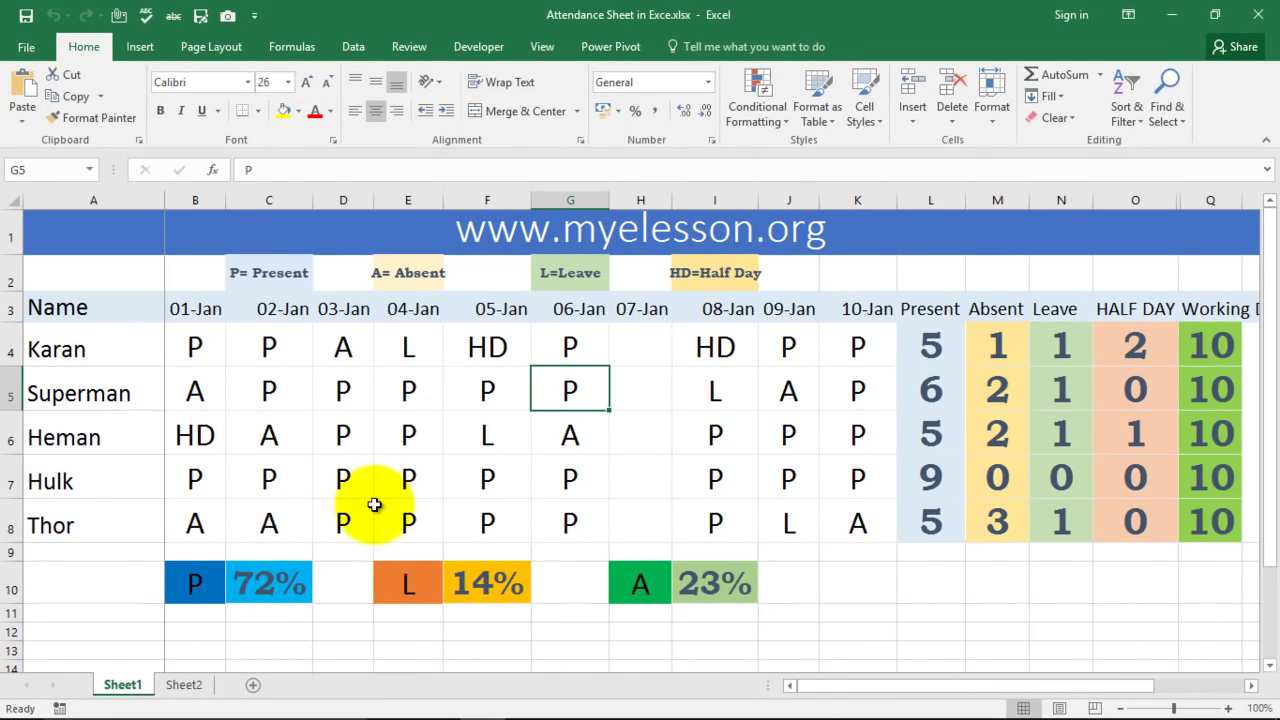
pyautogui.click(183, 686)
pyautogui.click(367, 433)
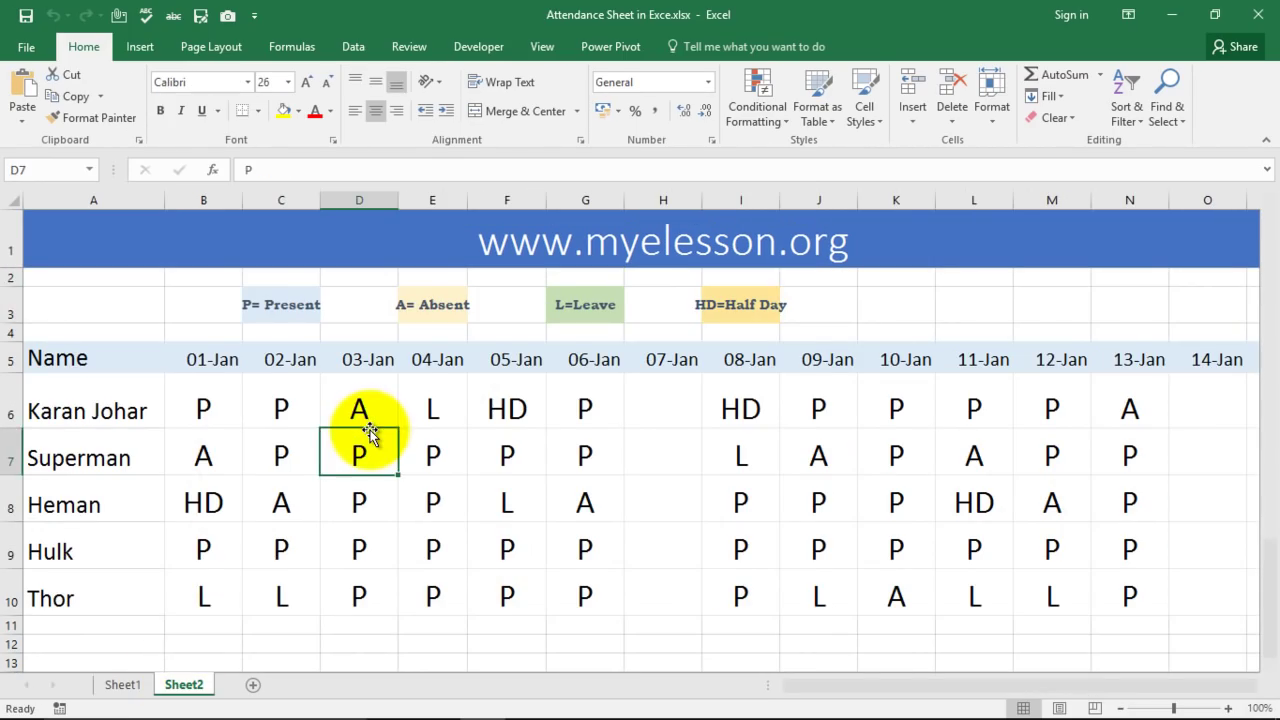
pyautogui.press('Right')
pyautogui.press('Right')
pyautogui.press('Right')
pyautogui.press('Right')
pyautogui.press('Right')
pyautogui.press('Right')
pyautogui.press('Right')
pyautogui.press('Right')
pyautogui.press('Right')
pyautogui.press('Right')
pyautogui.press('Right')
pyautogui.press('Right')
pyautogui.press('Right')
pyautogui.press('Right')
pyautogui.press('Right')
pyautogui.press('Right')
pyautogui.press('Right')
pyautogui.press('Right')
pyautogui.press('Right')
pyautogui.press('Right')
pyautogui.press('Right')
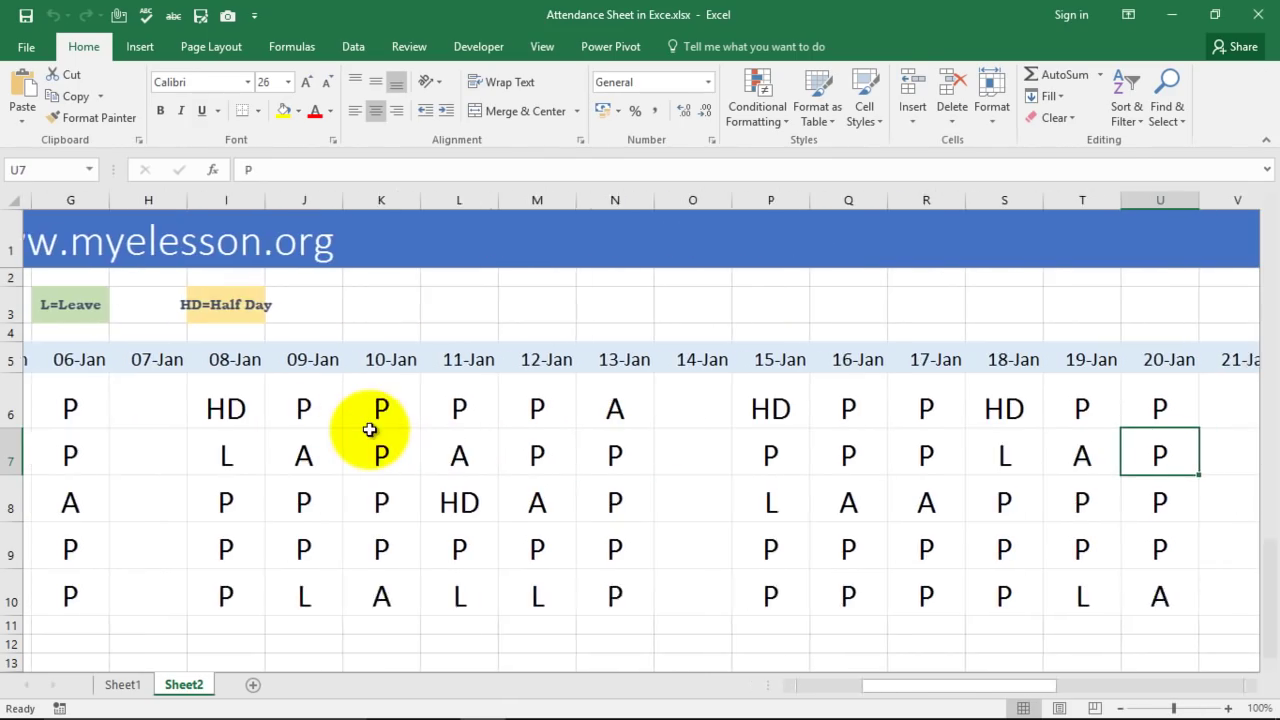
pyautogui.press('Right')
pyautogui.press('Right')
pyautogui.press('Right')
pyautogui.press('Right')
pyautogui.press('Right')
pyautogui.press('Right')
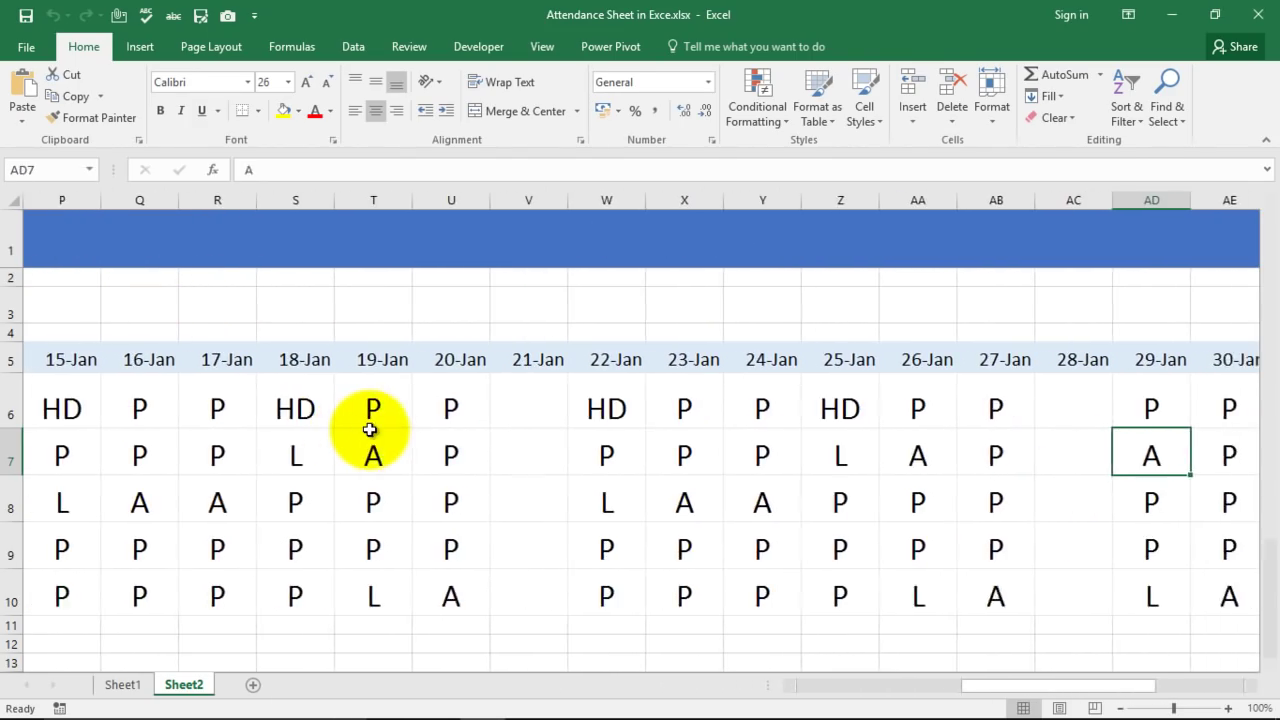
pyautogui.press('Right')
pyautogui.press('Right')
pyautogui.press('Right')
pyautogui.press('Right')
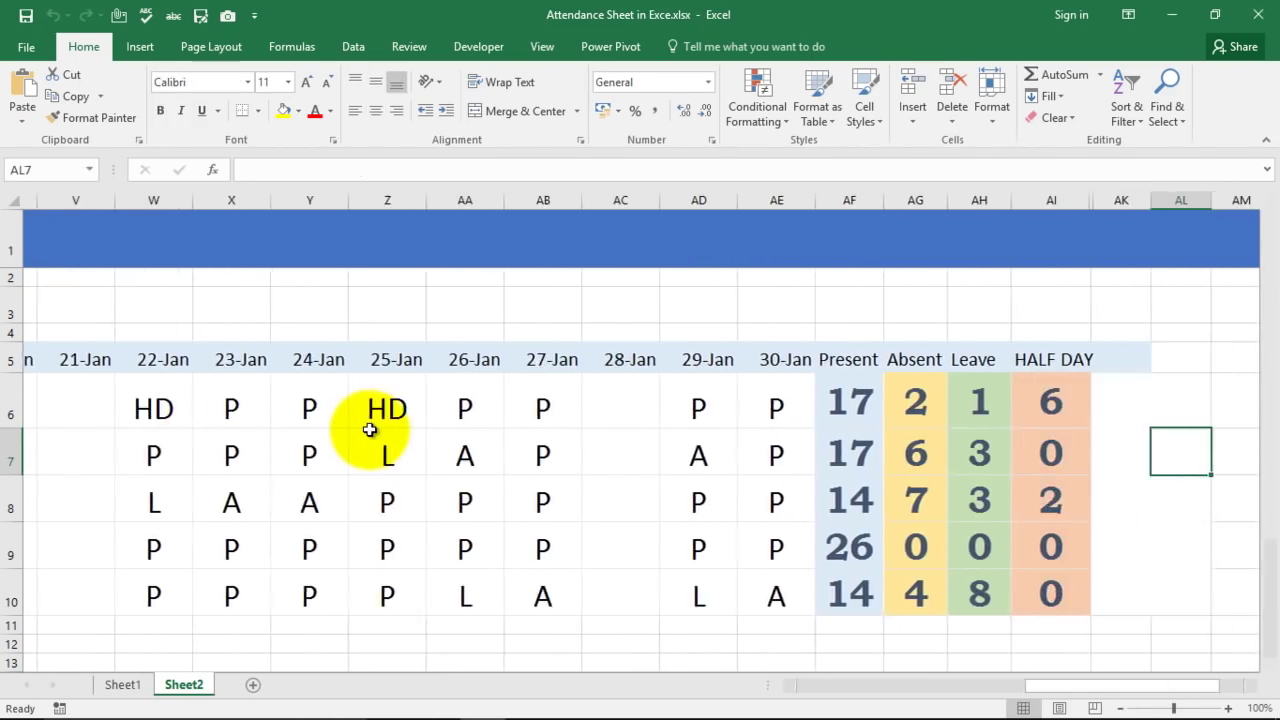
pyautogui.press('Left')
pyautogui.press('Left')
pyautogui.press('Left')
pyautogui.press('Left')
pyautogui.press('Left')
pyautogui.press('Left')
pyautogui.press('Left')
pyautogui.press('Left')
pyautogui.press('Left')
pyautogui.press('Left')
pyautogui.press('Left')
pyautogui.press('Left')
pyautogui.press('Left')
pyautogui.press('Left')
pyautogui.press('Left')
pyautogui.press('Left')
pyautogui.press('Left')
pyautogui.press('Left')
pyautogui.press('Left')
pyautogui.press('Left')
pyautogui.press('Left')
pyautogui.press('Left')
pyautogui.press('Left')
pyautogui.press('Left')
pyautogui.press('Left')
pyautogui.press('Left')
pyautogui.press('Left')
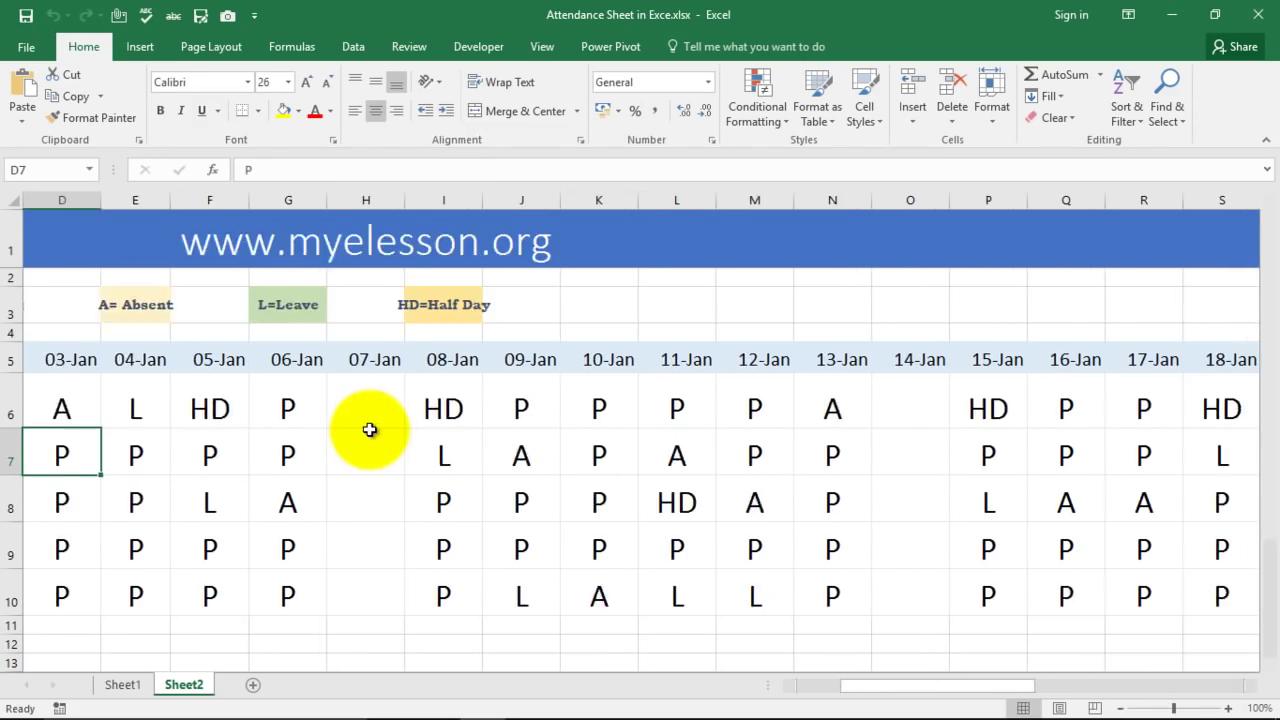
# - Back on Sheet1, check the blank 07-Jan column and view L4's =COUNTIF($B$4:$K$4,"P") formula
pyautogui.click(123, 685)
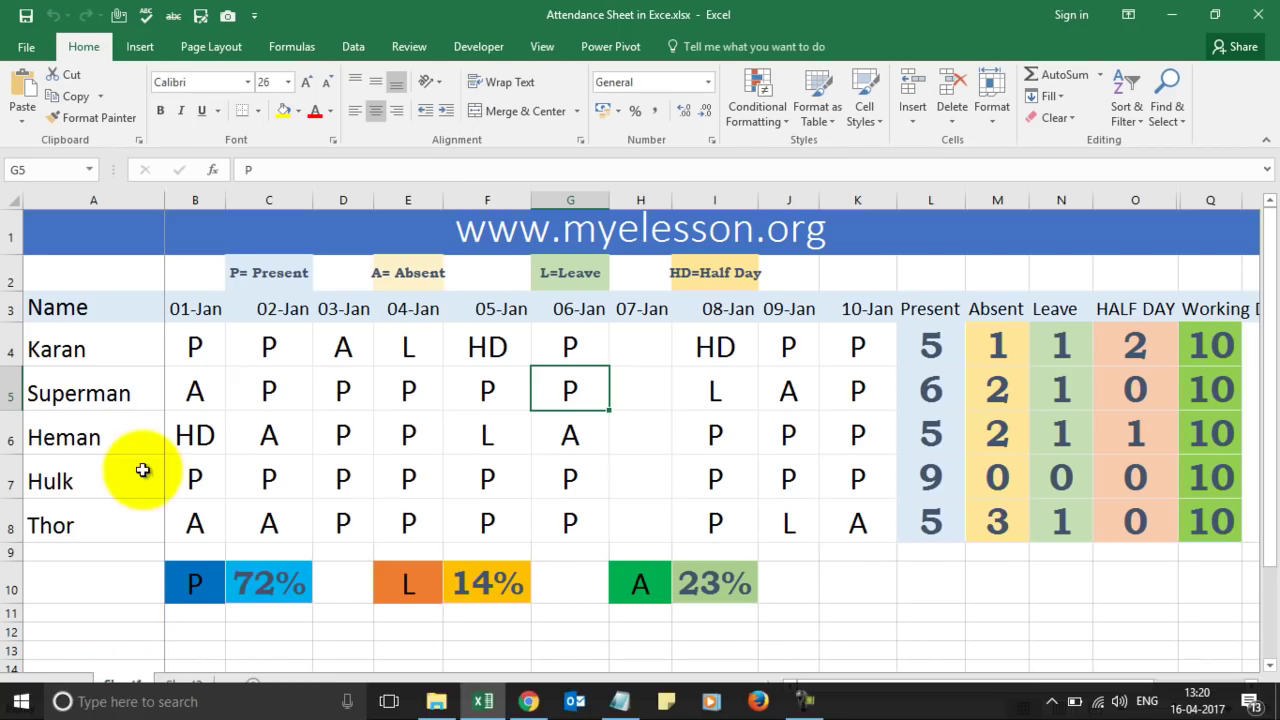
pyautogui.click(197, 343)
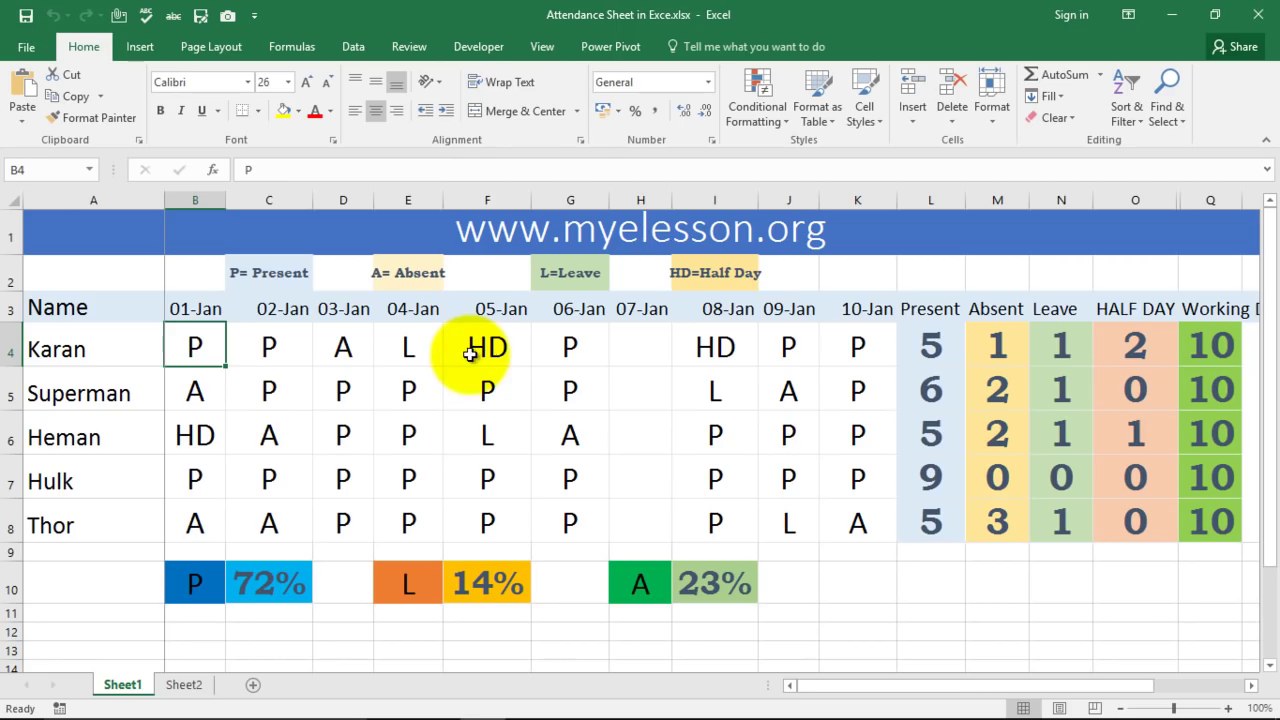
pyautogui.click(628, 351)
pyautogui.press('Down')
pyautogui.press('Down')
pyautogui.press('Down')
pyautogui.press('Down')
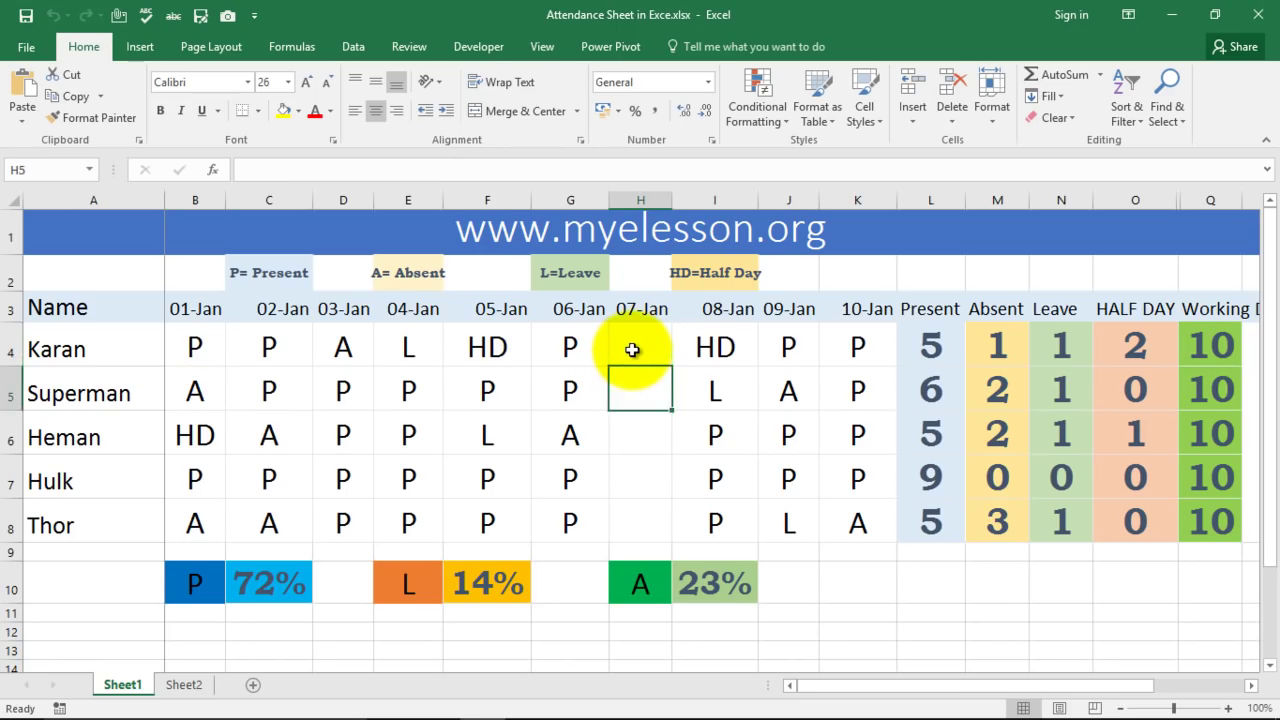
pyautogui.press('Up')
pyautogui.press('Up')
pyautogui.press('Up')
pyautogui.press('Up')
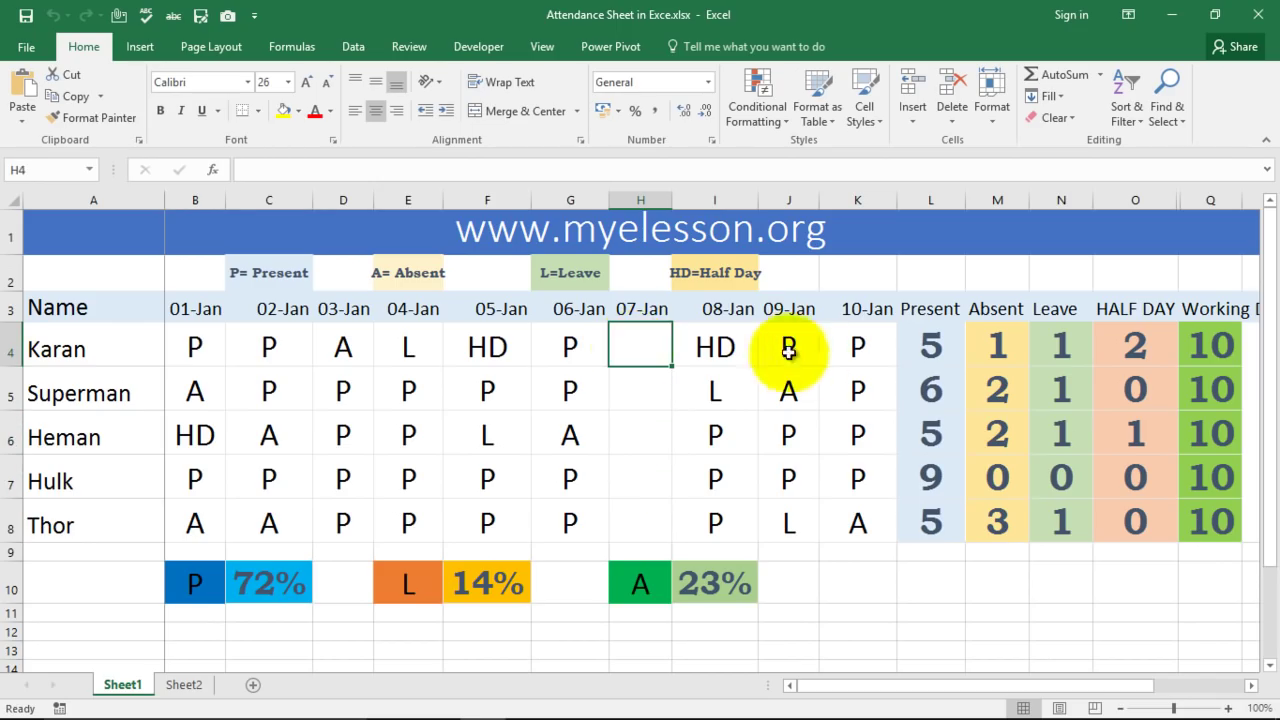
pyautogui.click(911, 351)
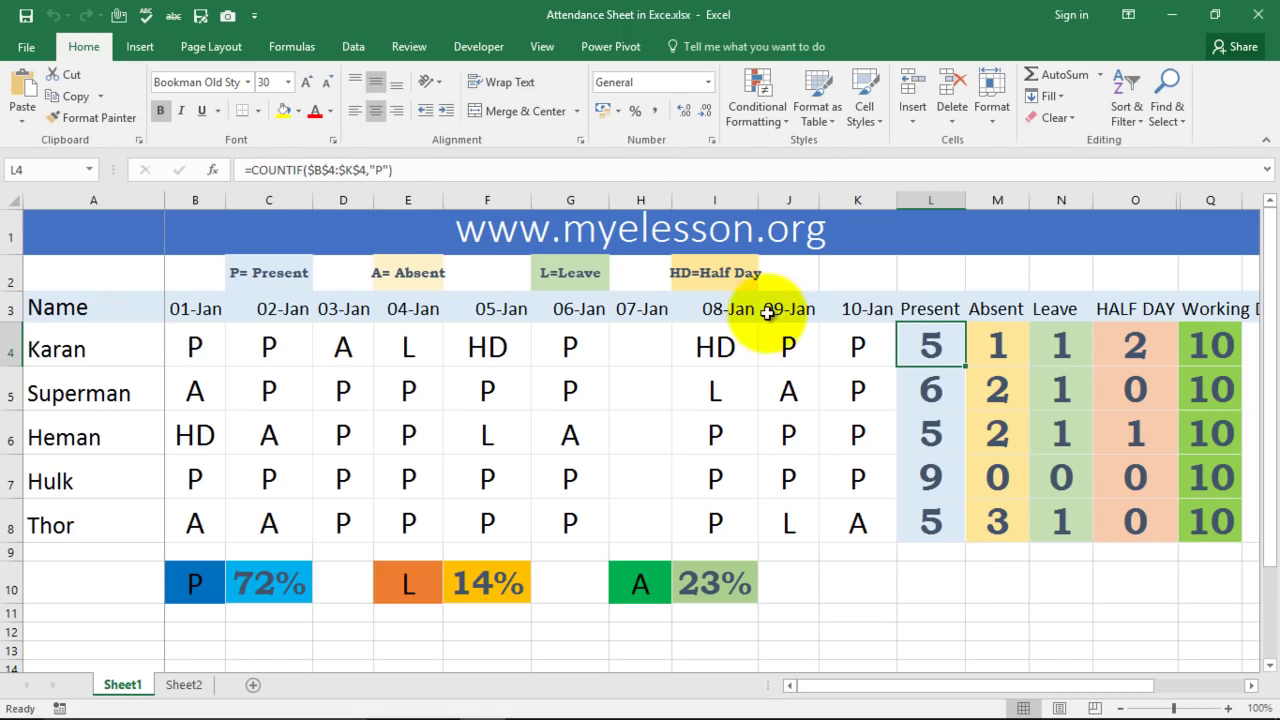
pyautogui.click(996, 341)
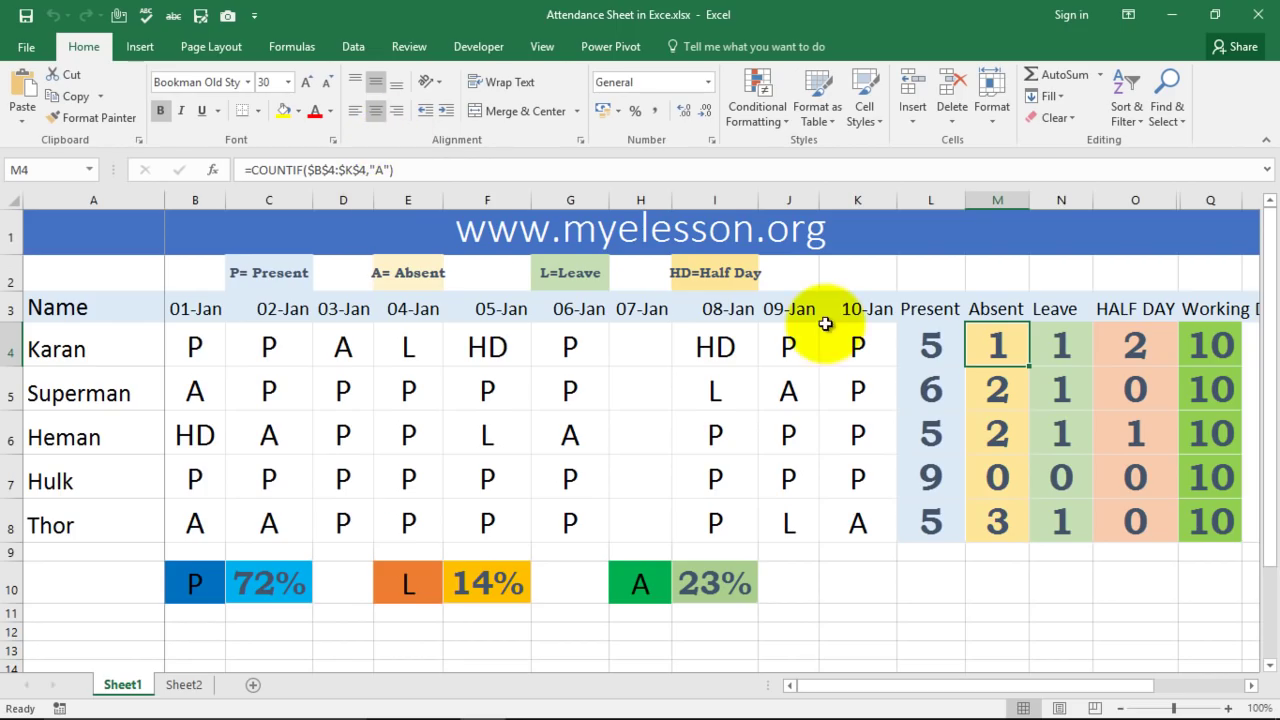
pyautogui.click(1057, 343)
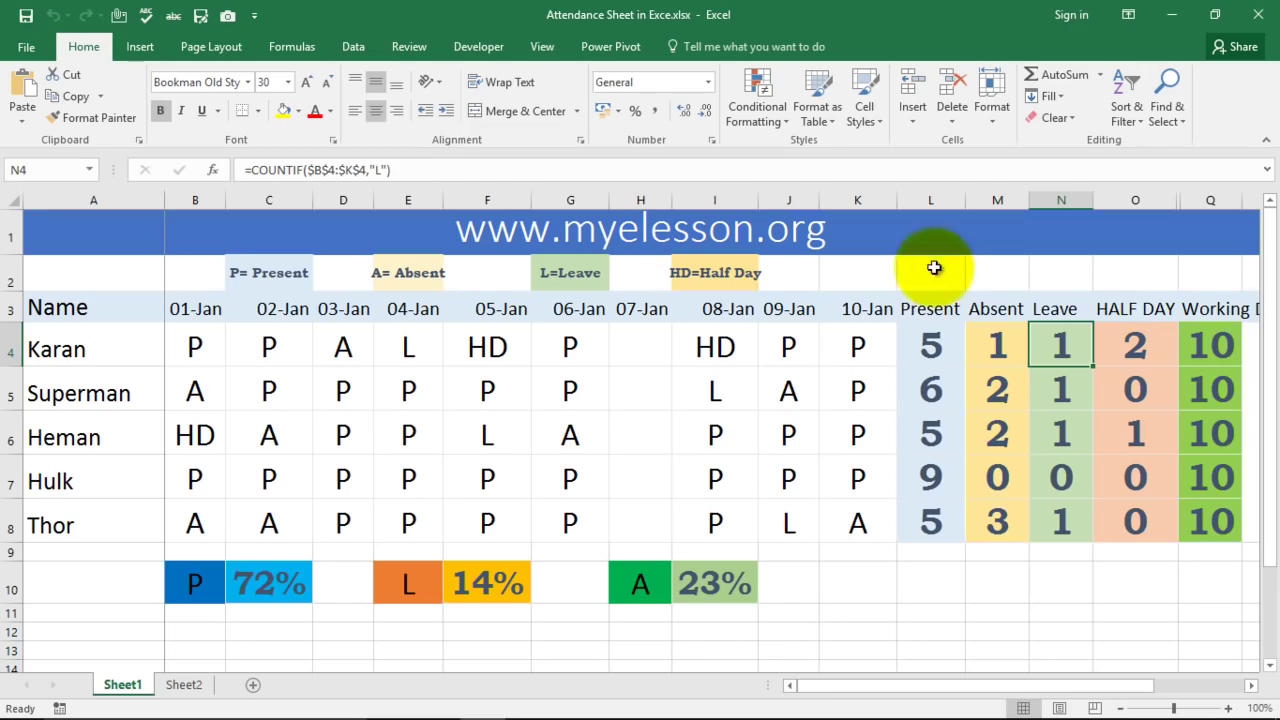
pyautogui.click(1112, 334)
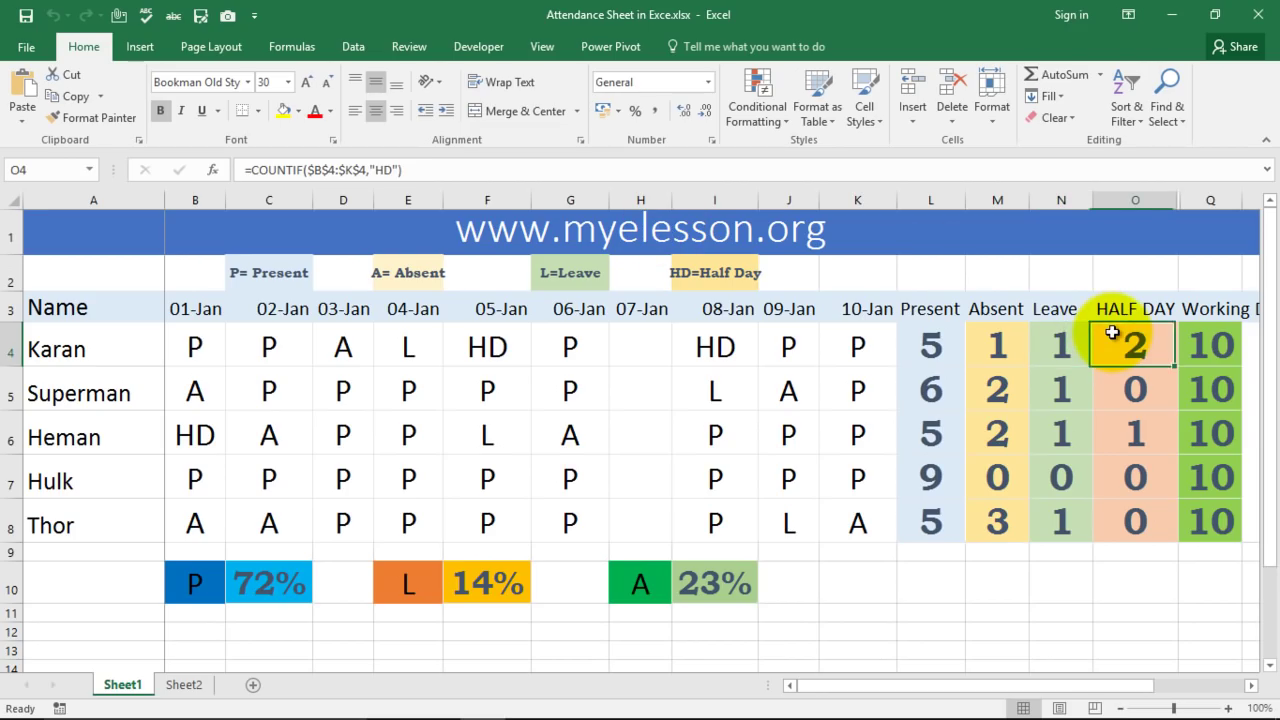
pyautogui.click(1217, 350)
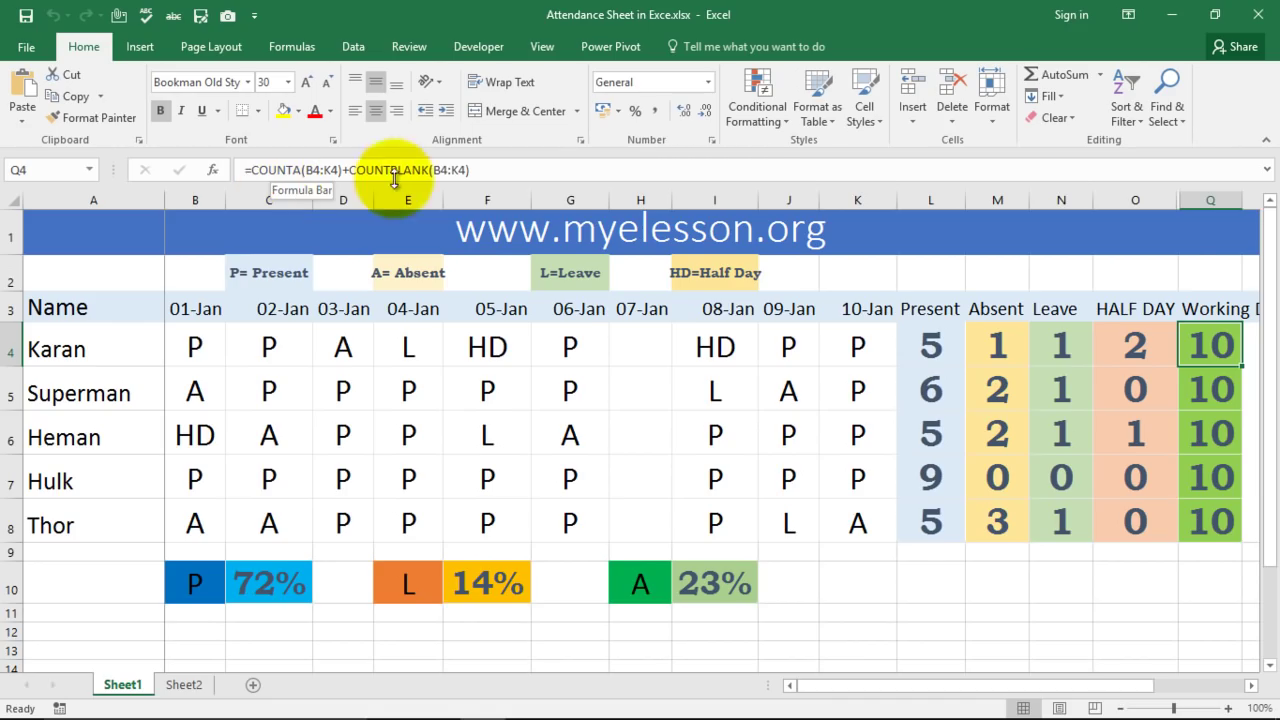
# - Review Karan's Absent, Leave, Half Day and COUNTA+COUNTBLANK working-days formulas
pyautogui.click(659, 343)
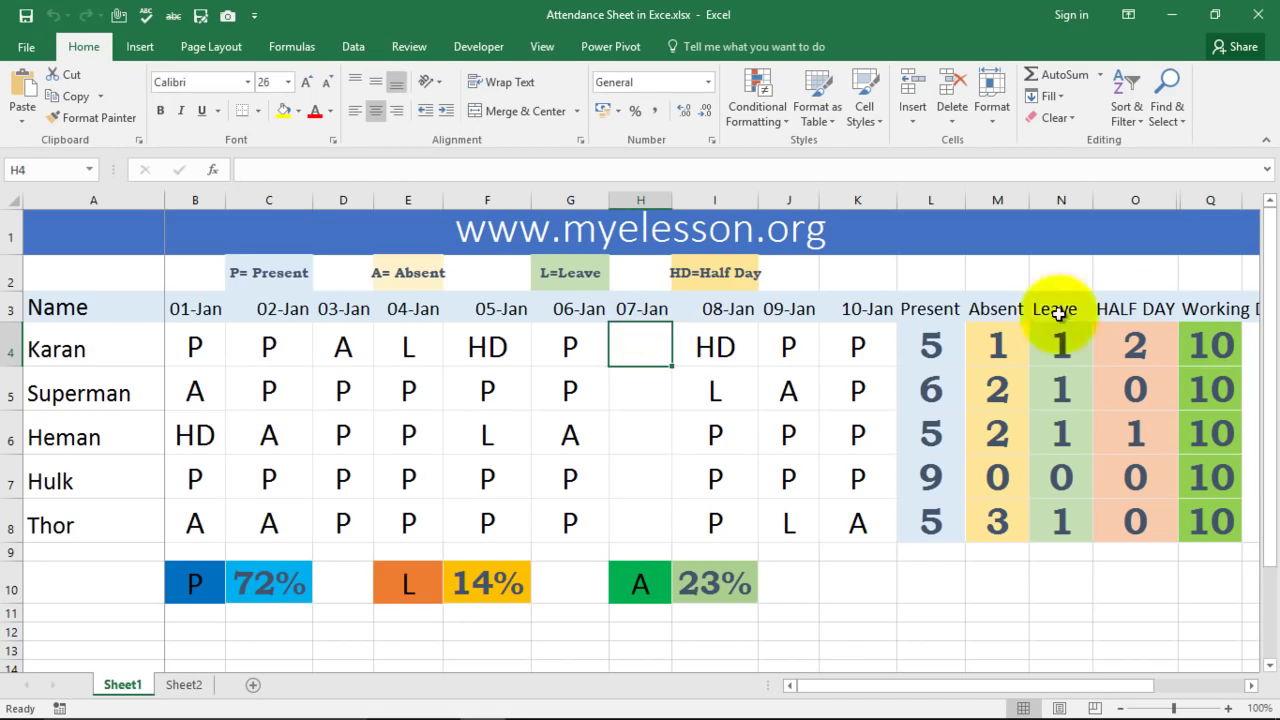
pyautogui.click(1219, 343)
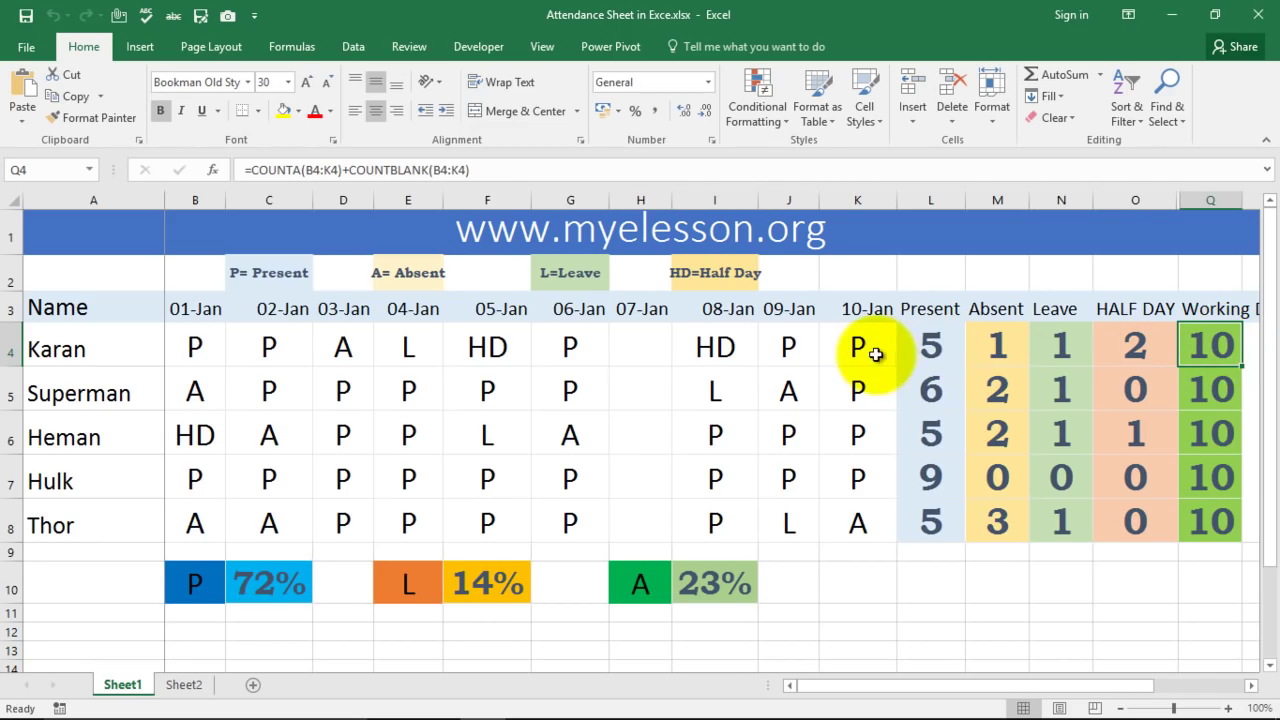
pyautogui.click(992, 347)
pyautogui.click(1065, 349)
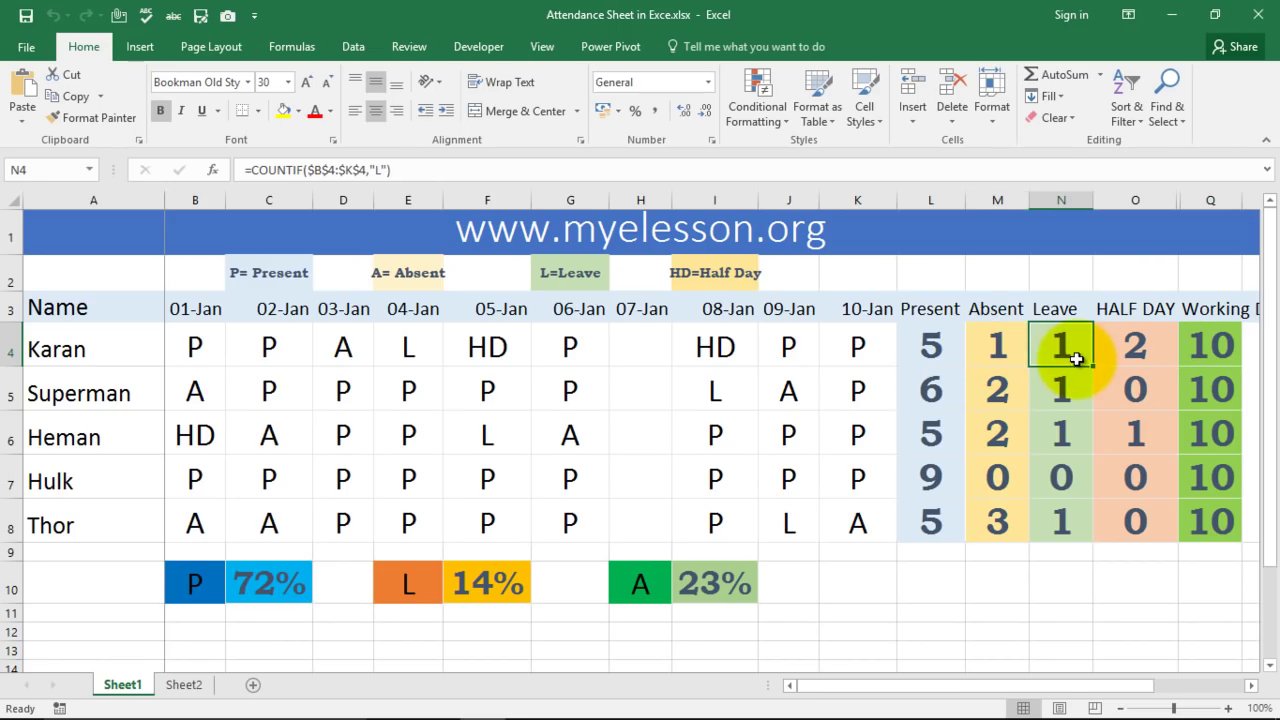
pyautogui.click(1140, 352)
pyautogui.click(1193, 356)
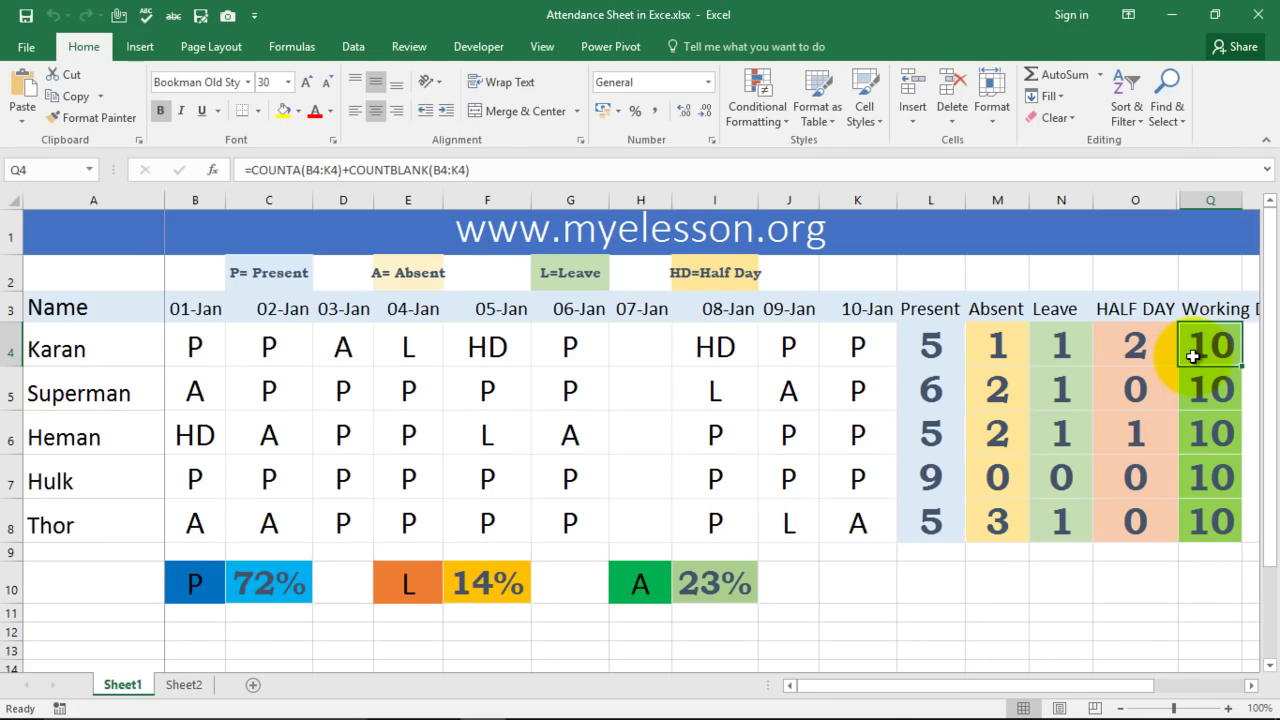
# - Select Superman's count cells L5 through Q5 and delete their contents
pyautogui.press('Left')
pyautogui.press('Left')
pyautogui.press('Left')
pyautogui.press('Down')
pyautogui.press('Left')
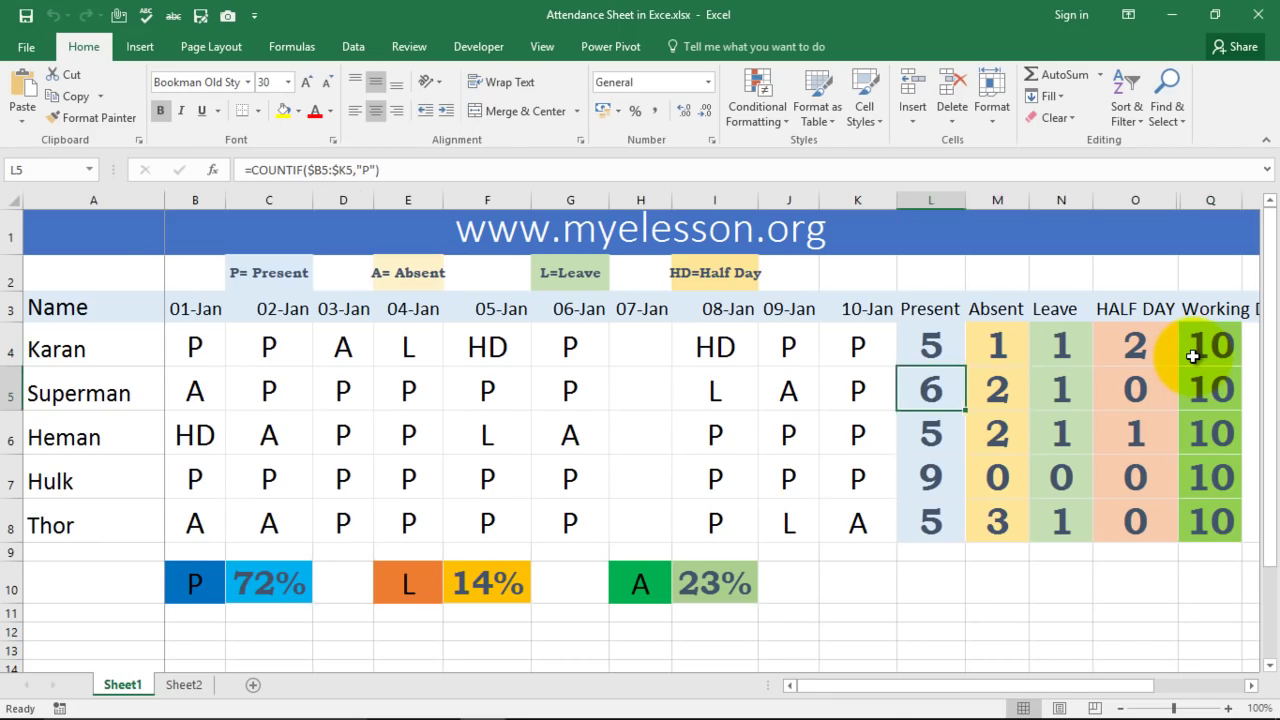
pyautogui.hotkey('shift', 'Right')
pyautogui.hotkey('shift', 'Right')
pyautogui.hotkey('shift', 'Right')
pyautogui.press('Home')
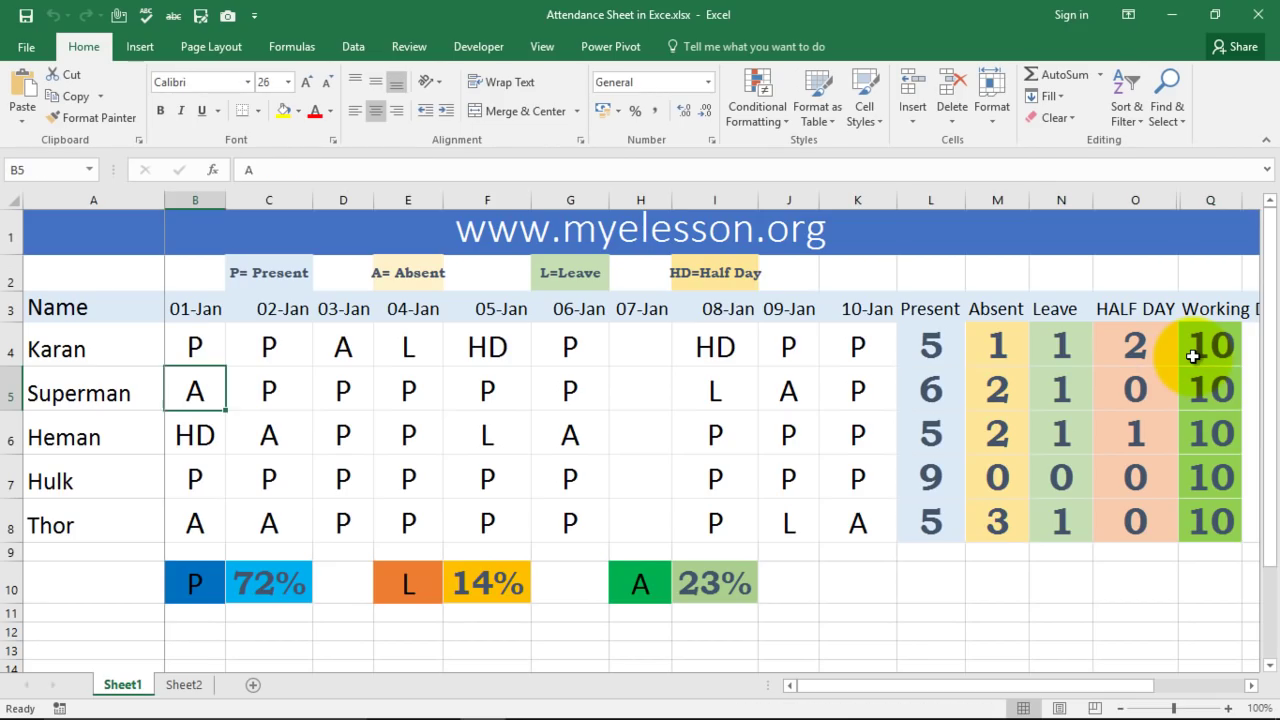
pyautogui.press('Right')
pyautogui.press('Right')
pyautogui.press('Right')
pyautogui.press('Right')
pyautogui.press('Right')
pyautogui.press('Right')
pyautogui.press('Right')
pyautogui.press('Right')
pyautogui.press('Right')
pyautogui.press('Right')
pyautogui.hotkey('shift', 'Right')
pyautogui.hotkey('shift', 'Right')
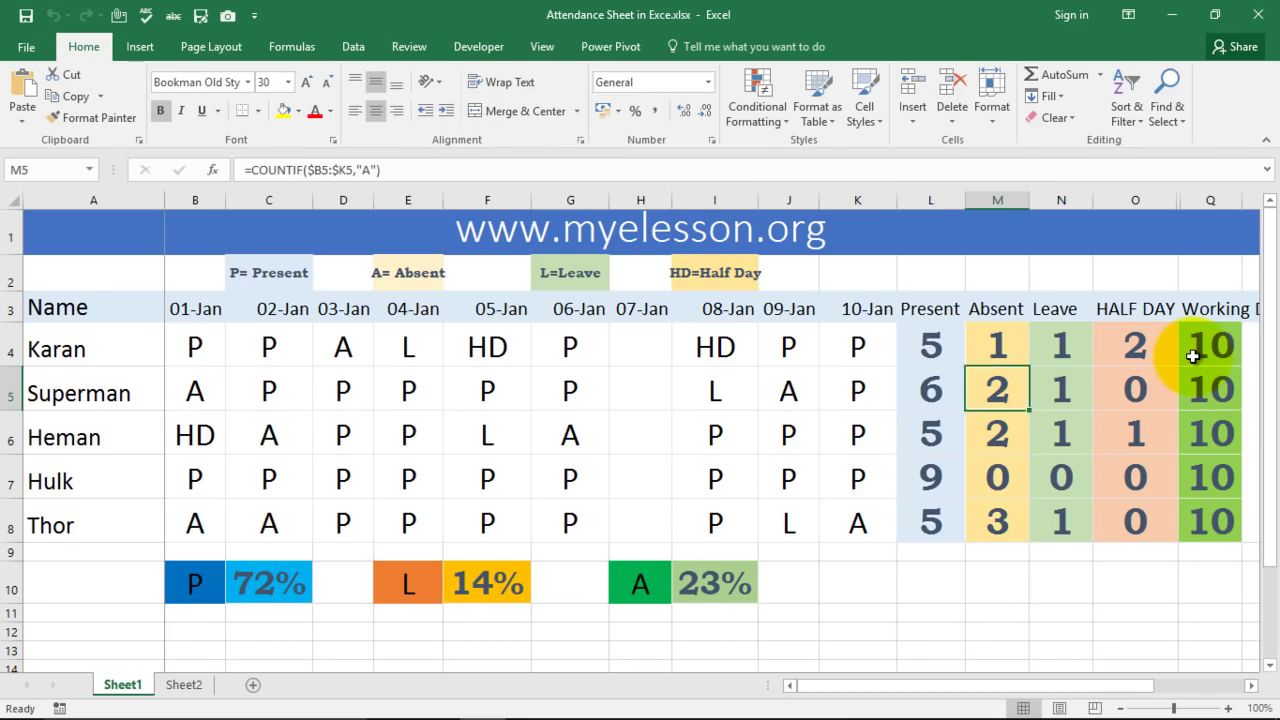
pyautogui.press('Delete')
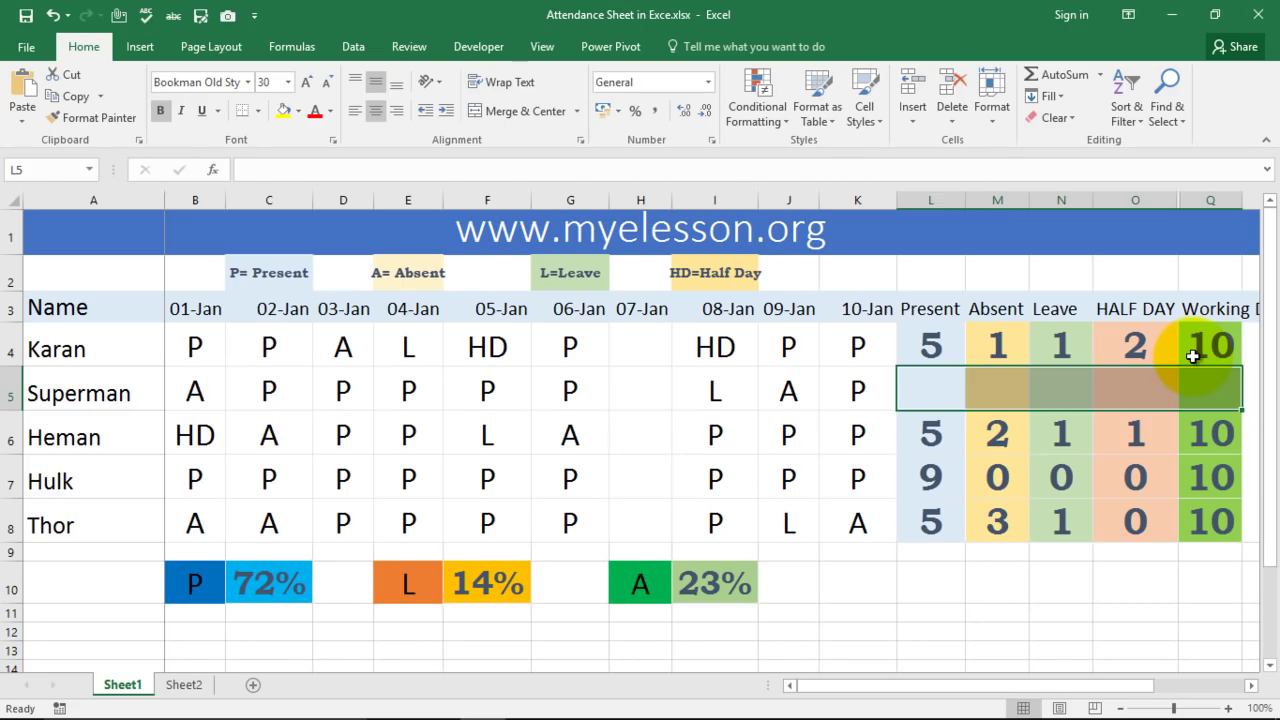
# - Enter a COUNTIF formula counting "P" across Superman's row in cell L5
pyautogui.press('Right')
pyautogui.press('Left')
pyautogui.write('=coun')
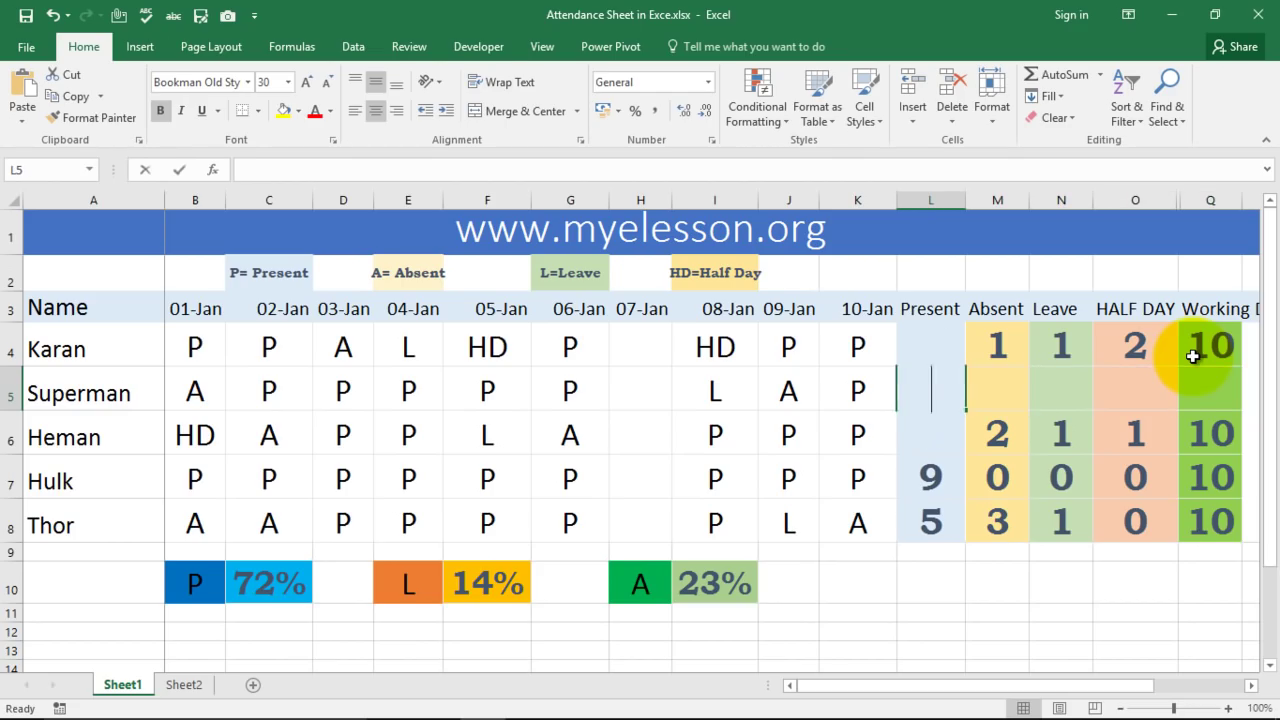
pyautogui.write('if')
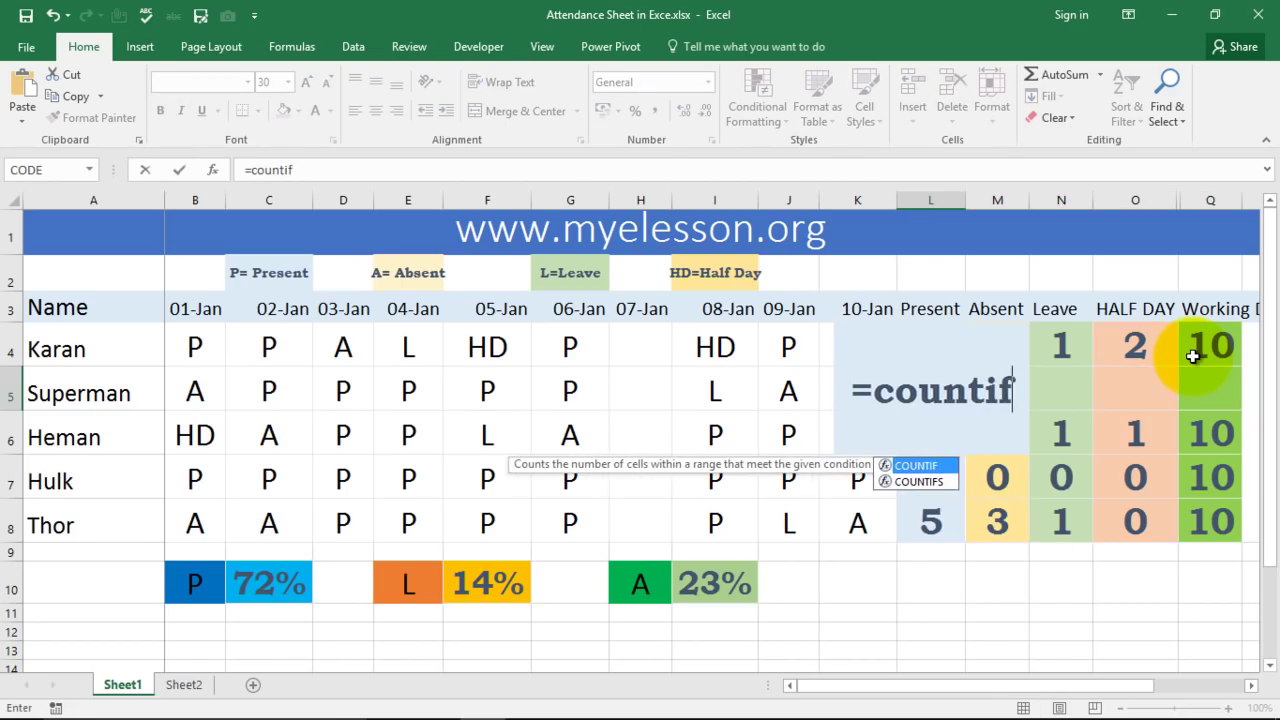
pyautogui.press('Tab')
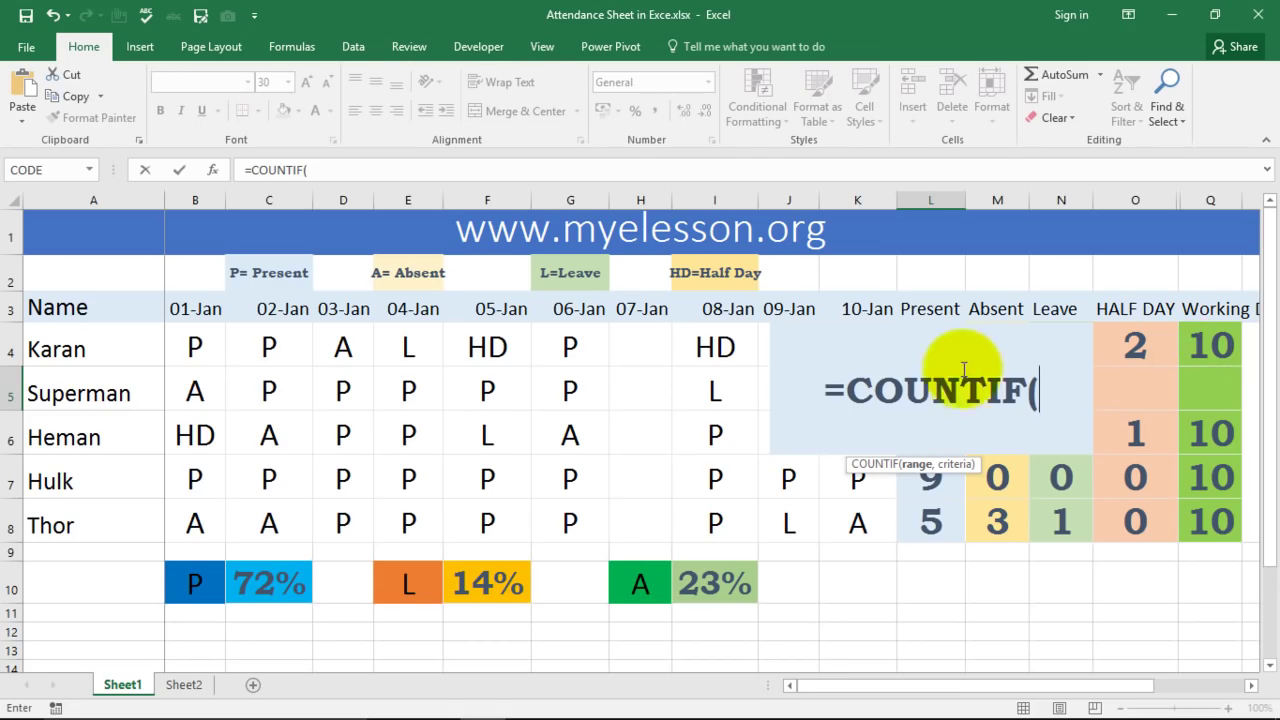
pyautogui.click(205, 397)
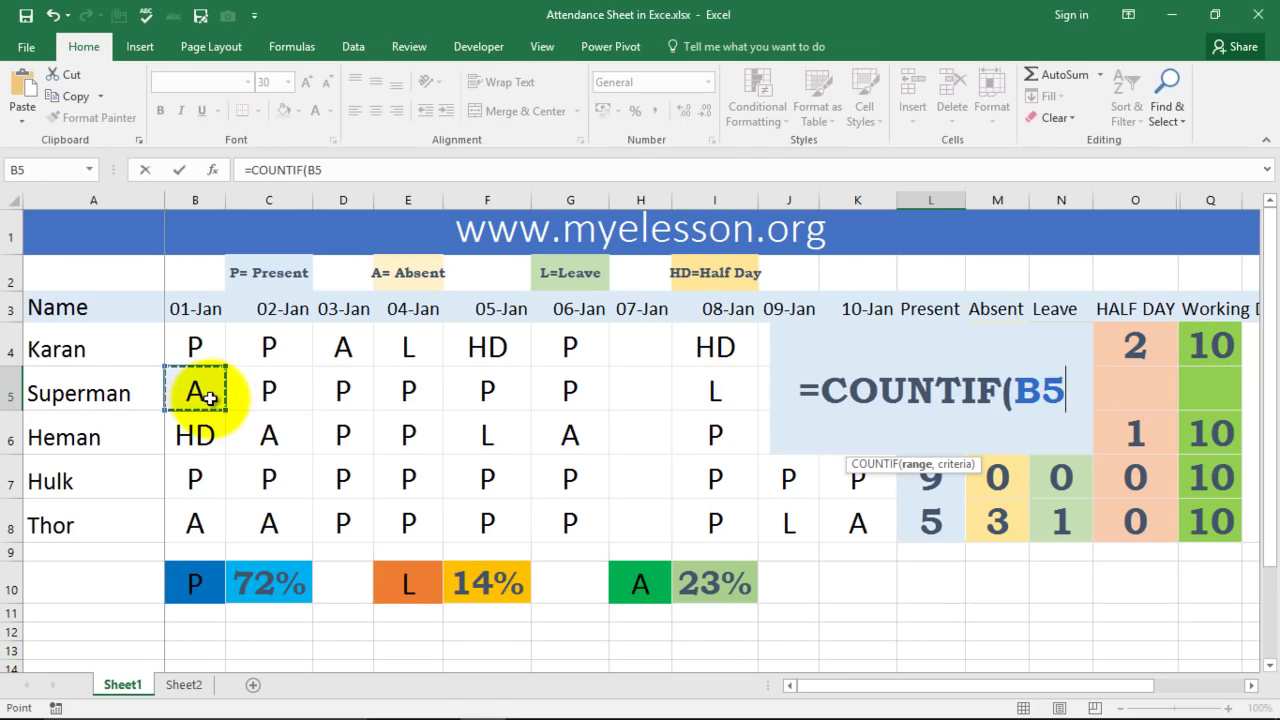
pyautogui.hotkey('shift', 'Right')
pyautogui.hotkey('shift', 'Right')
pyautogui.hotkey('shift', 'Right')
pyautogui.hotkey('shift', 'Right')
pyautogui.hotkey('shift', 'Right')
pyautogui.hotkey('shift', 'Right')
pyautogui.hotkey('shift', 'Right')
pyautogui.hotkey('shift', 'Right')
pyautogui.hotkey('shift', 'Right')
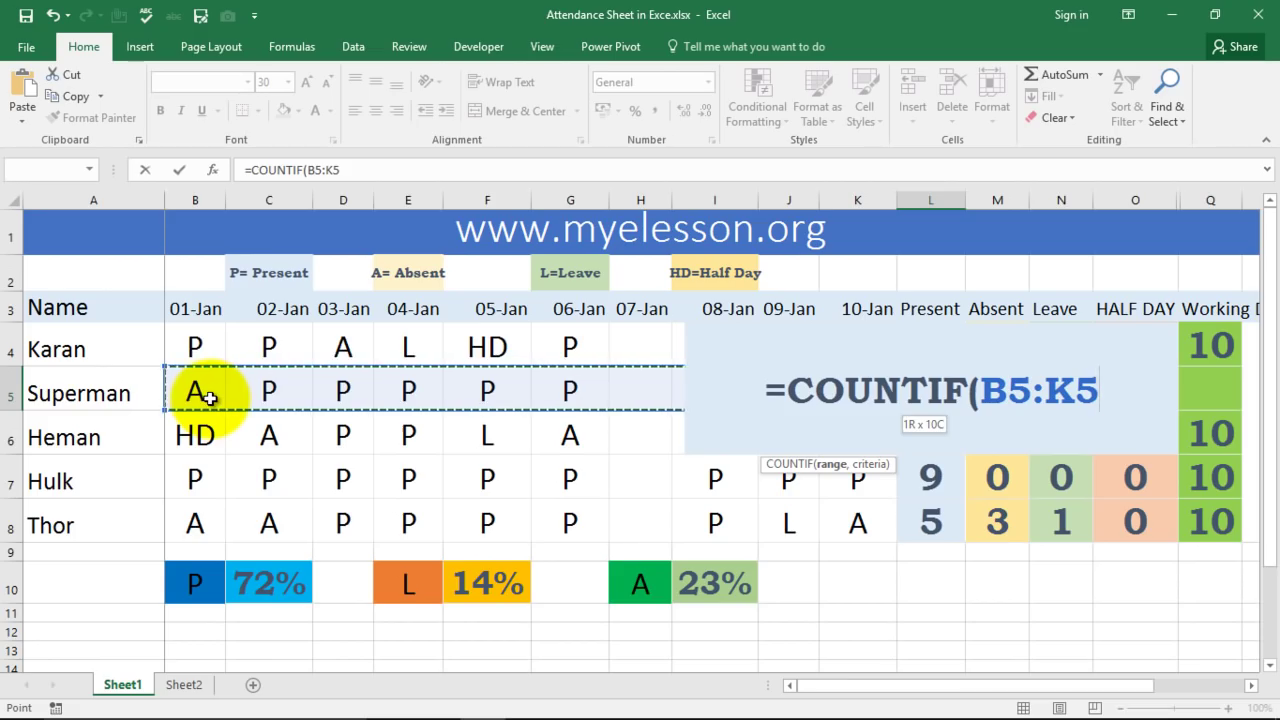
pyautogui.hotkey('shift', 'Right')
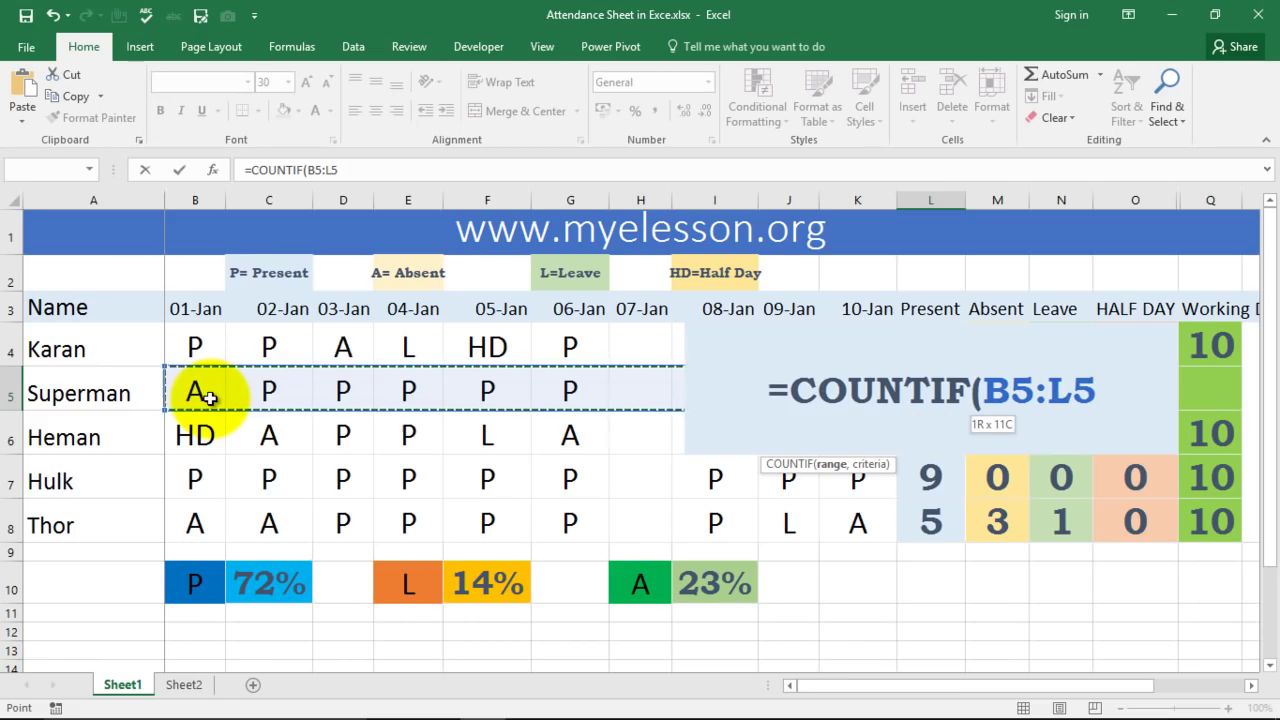
pyautogui.hotkey('shift', 'Left')
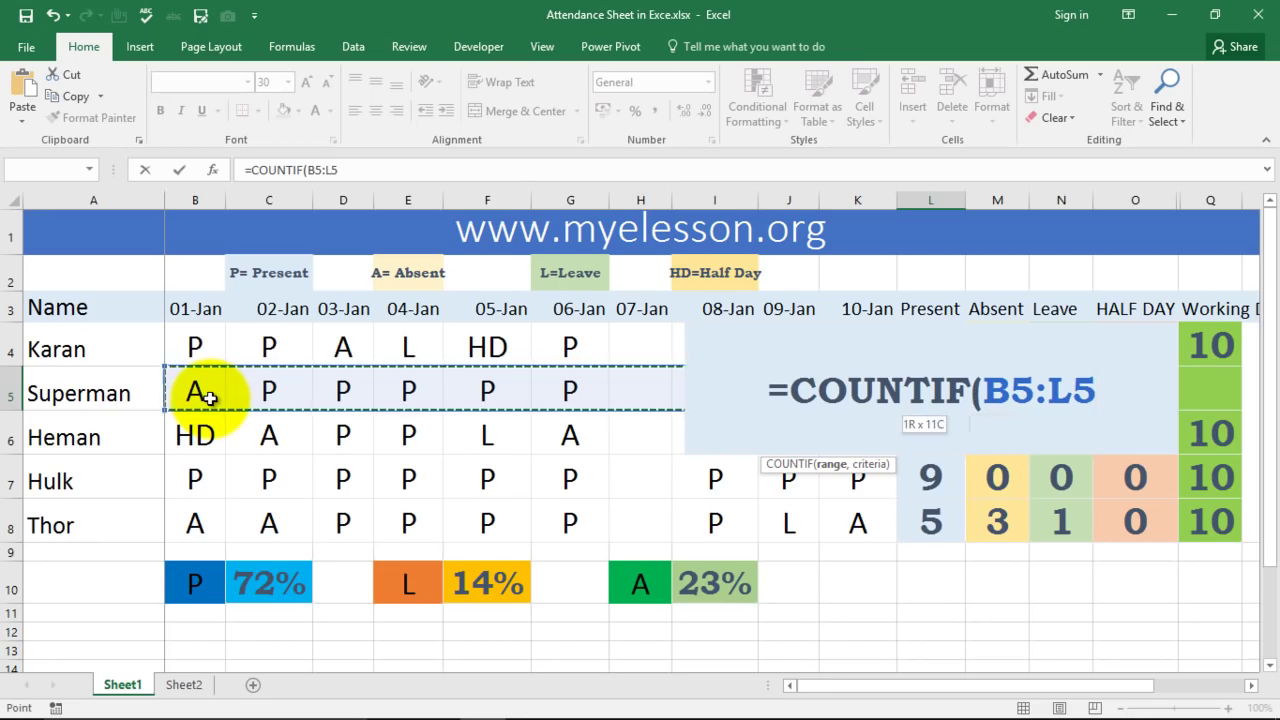
pyautogui.hotkey('shift', 'Left')
pyautogui.hotkey('shift', 'Left')
pyautogui.hotkey('shift', 'Right')
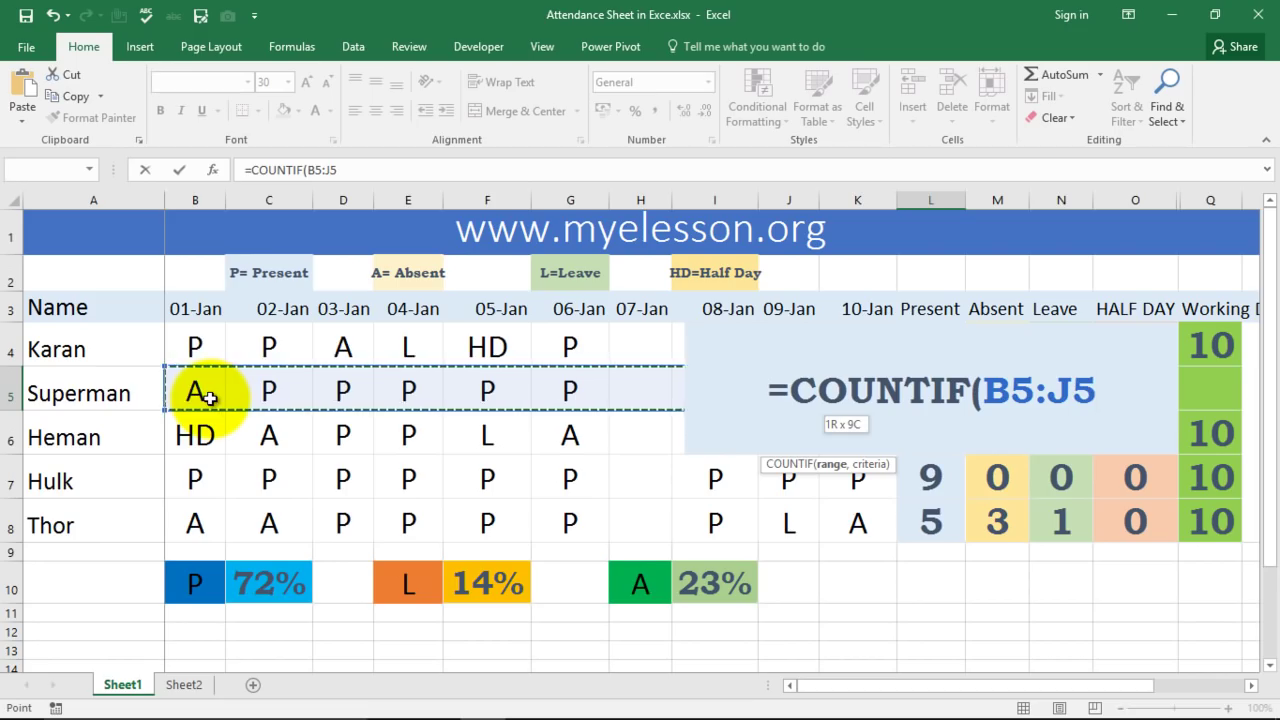
pyautogui.write(',"')
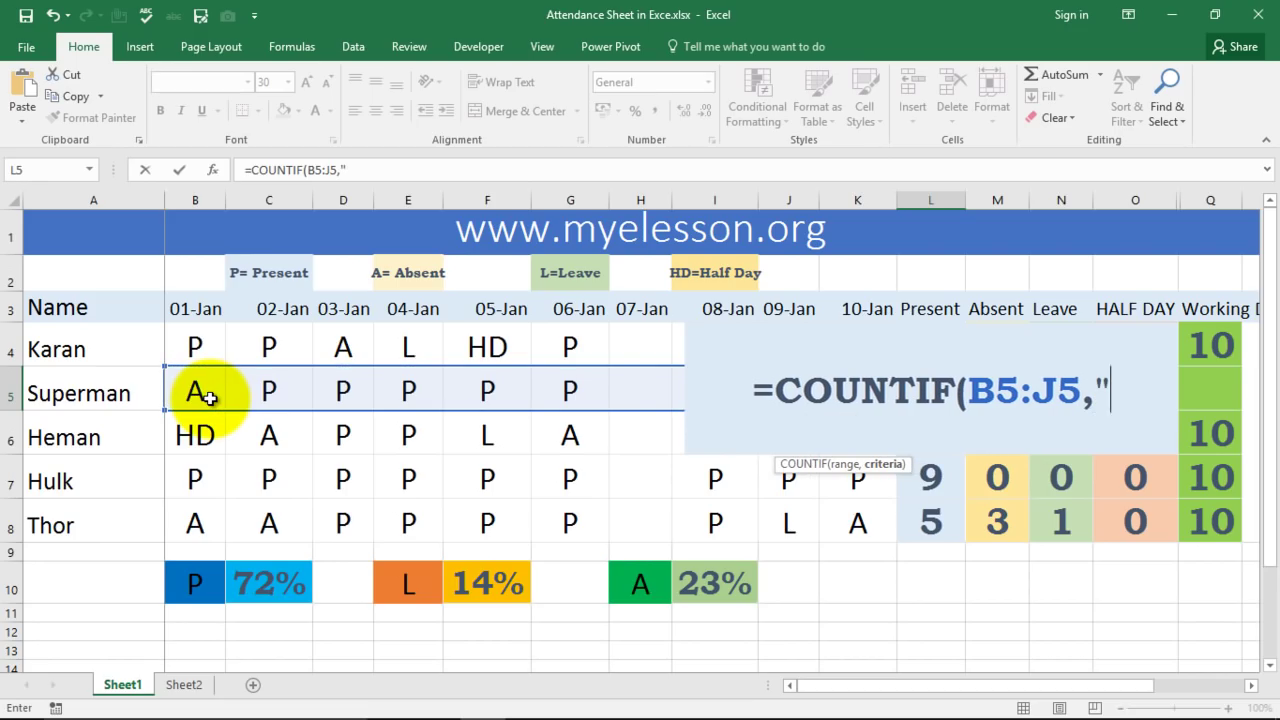
pyautogui.write('P")\'')
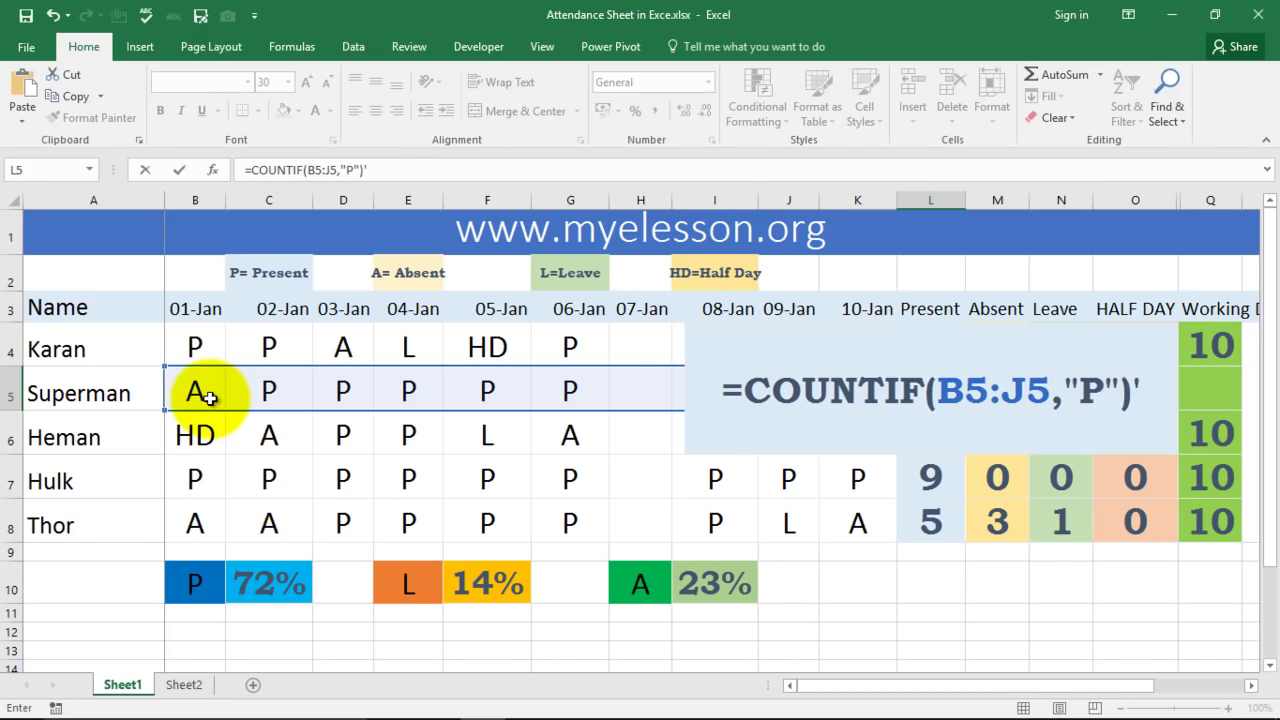
pyautogui.press('Return')
# - Correct L5's range to end at $K5 so it reads =COUNTIF($B5:$K5,"P"), showing 6
pyautogui.press('Up')
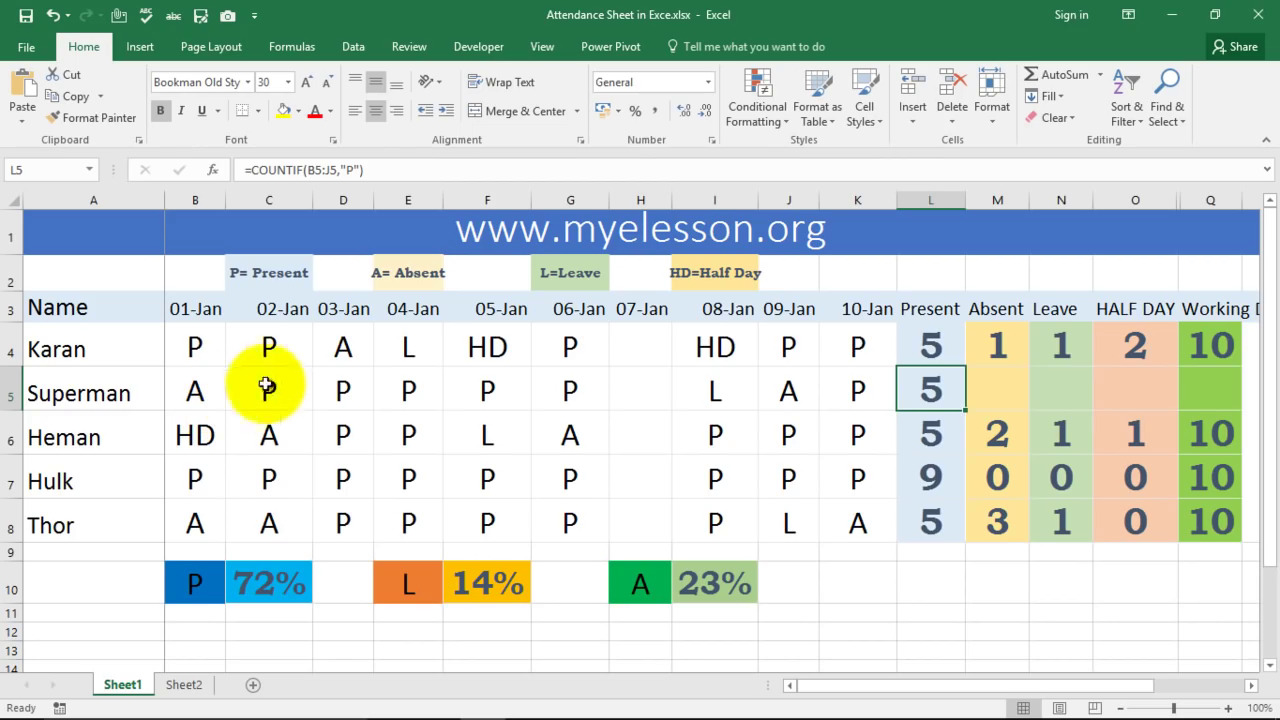
pyautogui.click(334, 172)
pyautogui.press('BackSpace')
pyautogui.write('$K')
pyautogui.press('Return')
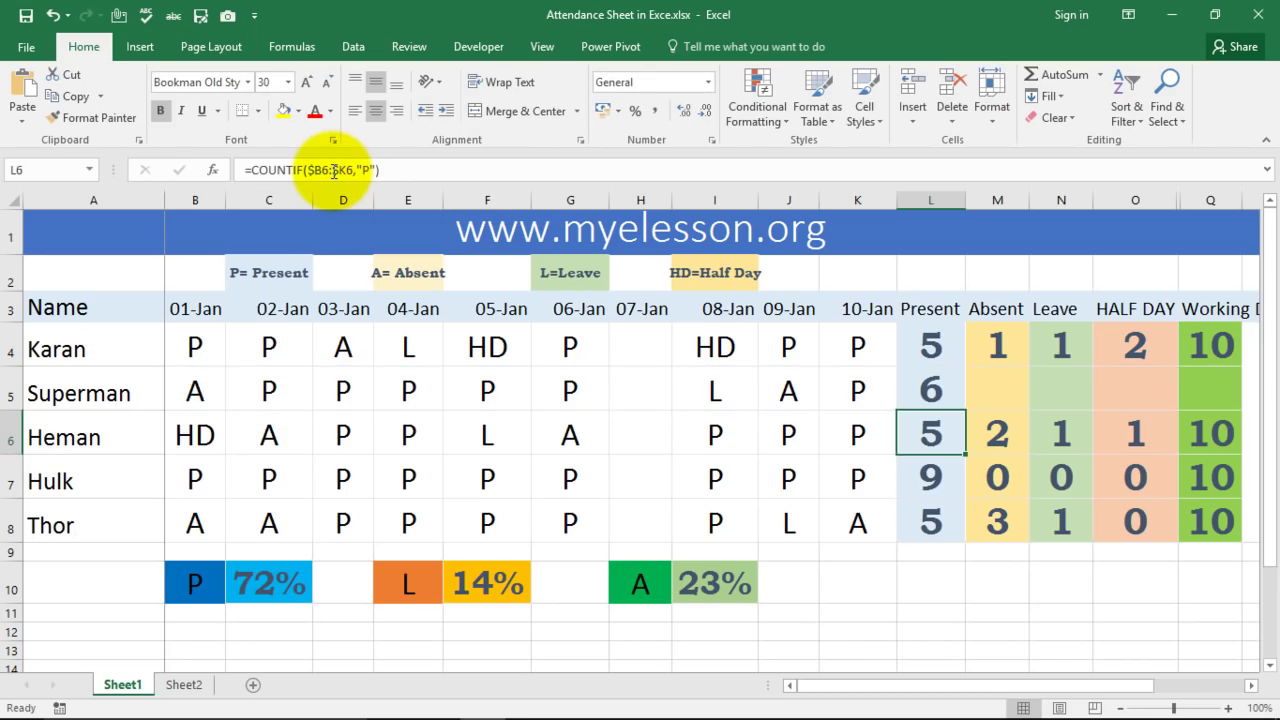
# - Copy Karan's Absent, Leave and Half Day formulas from M4:O4 into M5:O5
pyautogui.press('Up')
pyautogui.press('Right')
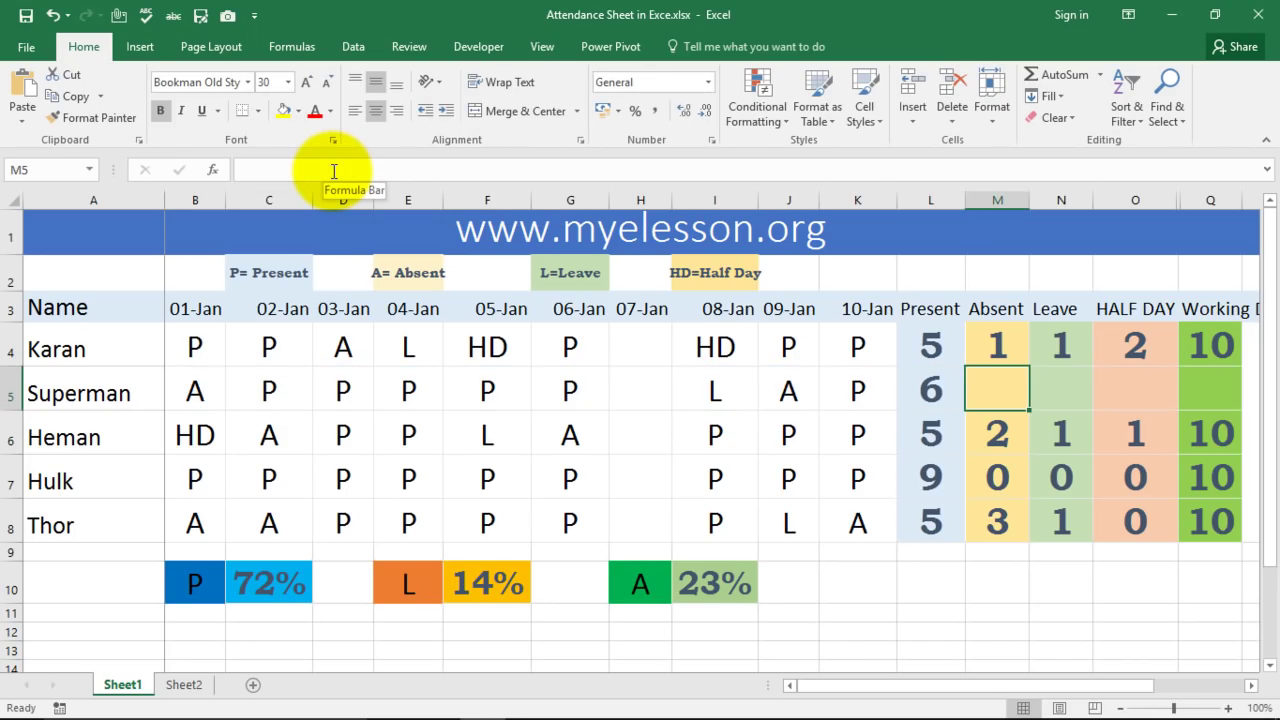
pyautogui.press('Right')
pyautogui.press('Left')
pyautogui.press('Up')
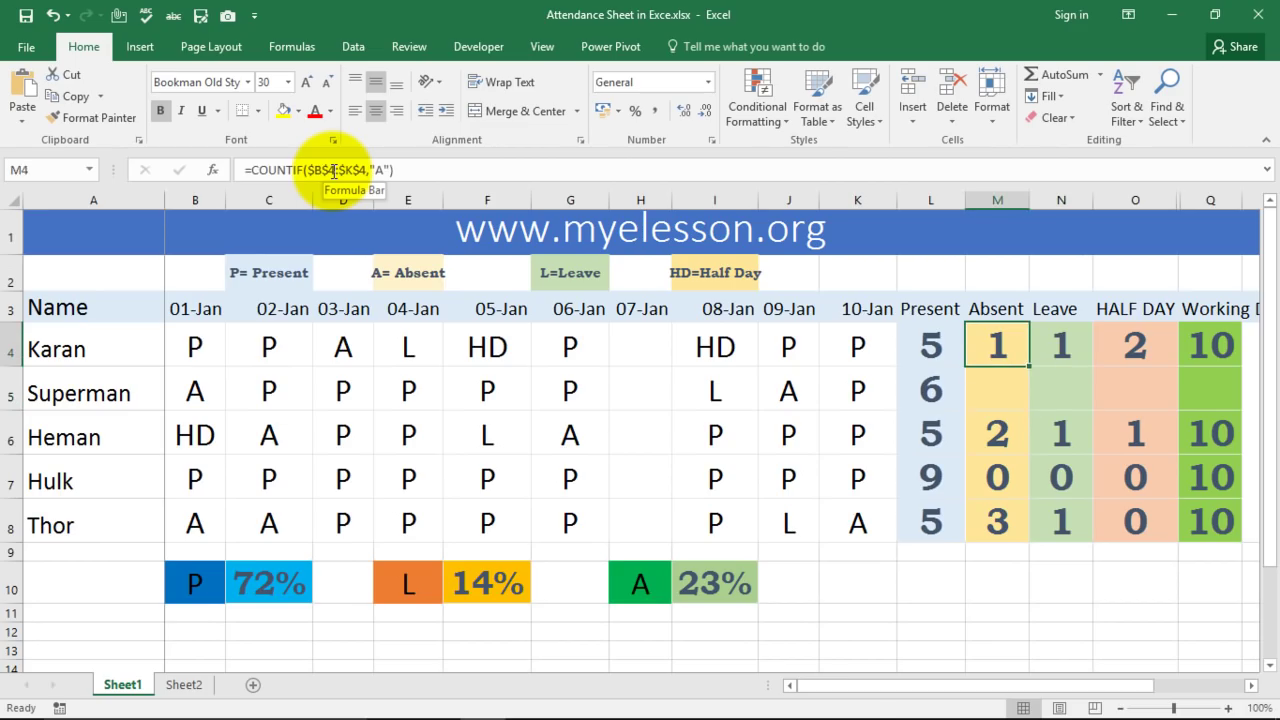
pyautogui.hotkey('shift', 'Right')
pyautogui.hotkey('shift', 'Right')
pyautogui.hotkey('ctrl', 'c')
pyautogui.press('Down')
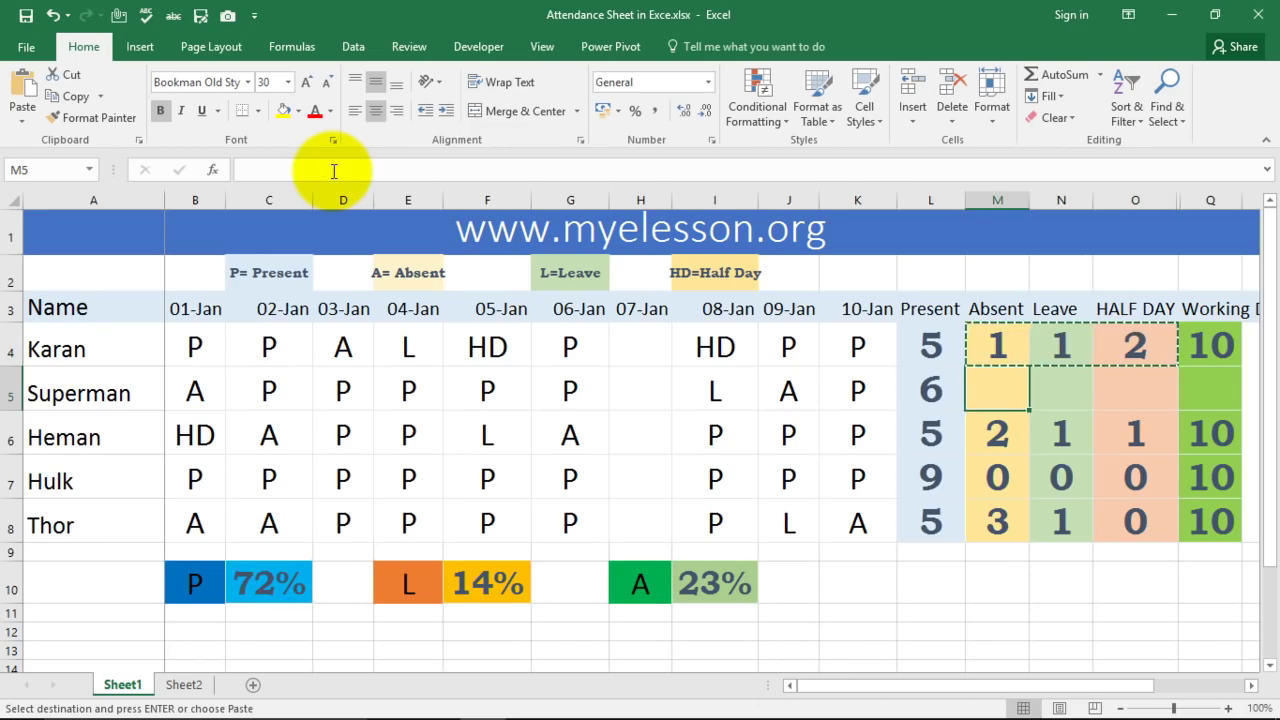
pyautogui.hotkey('ctrl', 'v')
pyautogui.press('Right')
pyautogui.press('Right')
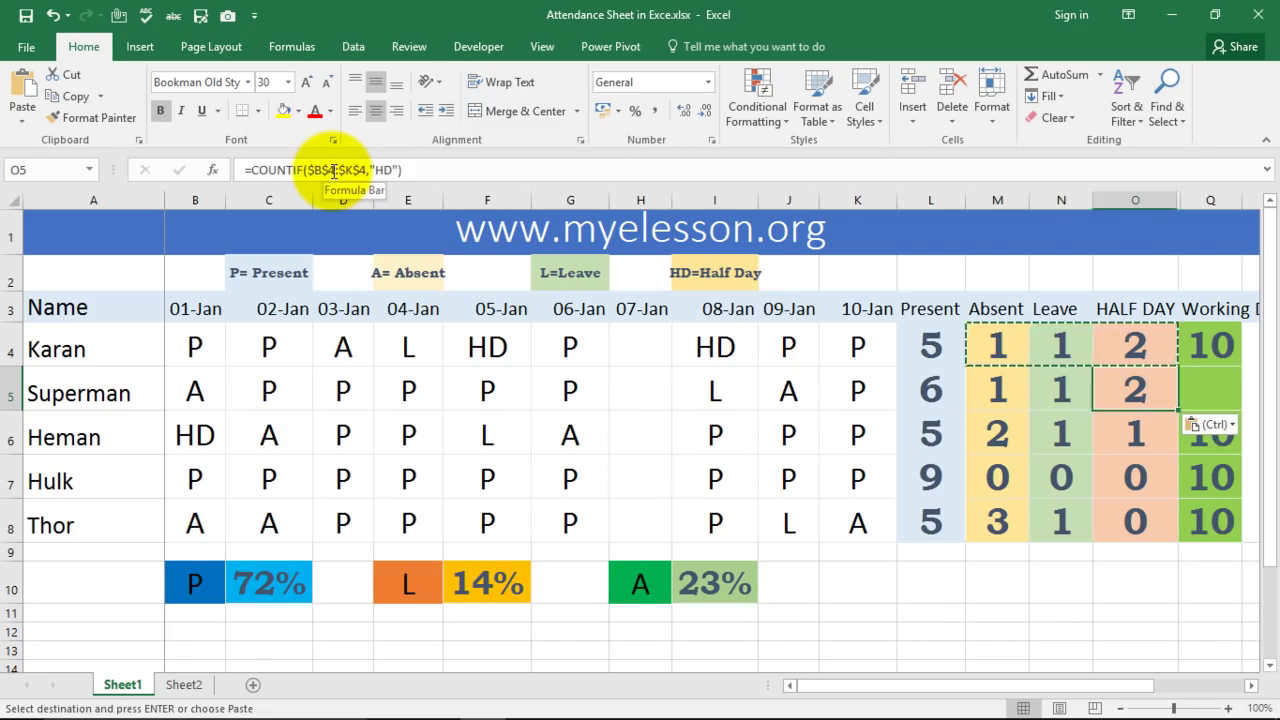
pyautogui.press('Right')
pyautogui.press('Escape')
pyautogui.press('Left')
pyautogui.press('Left')
pyautogui.press('Right')
pyautogui.press('Right')
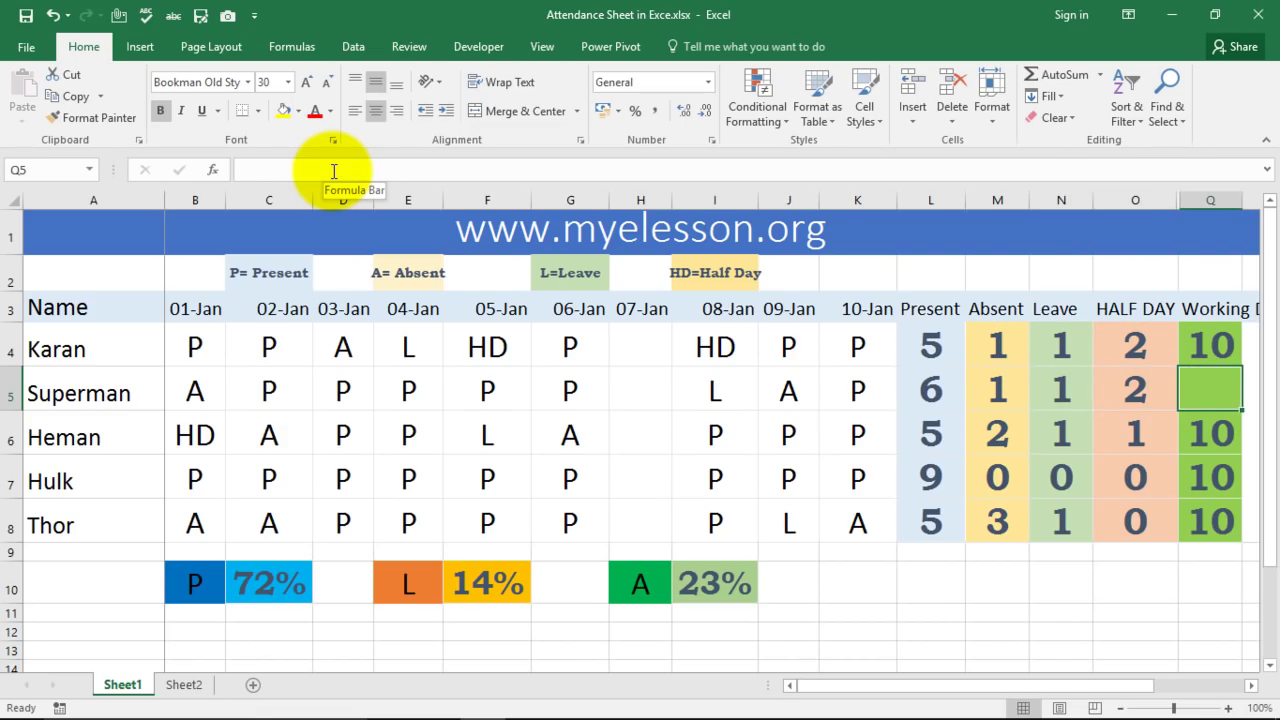
# - Enter =COUNTA(B4:K4) in Superman's working-days cell Q5
pyautogui.write('=count')
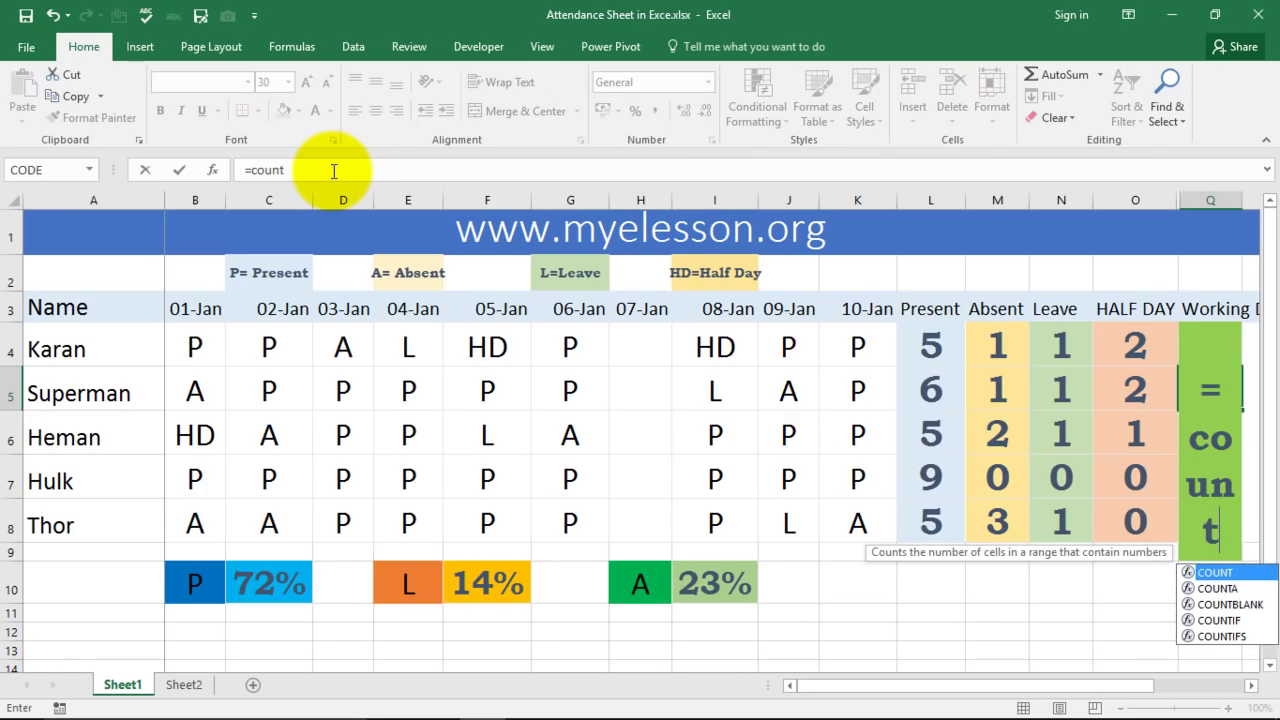
pyautogui.press('Tab')
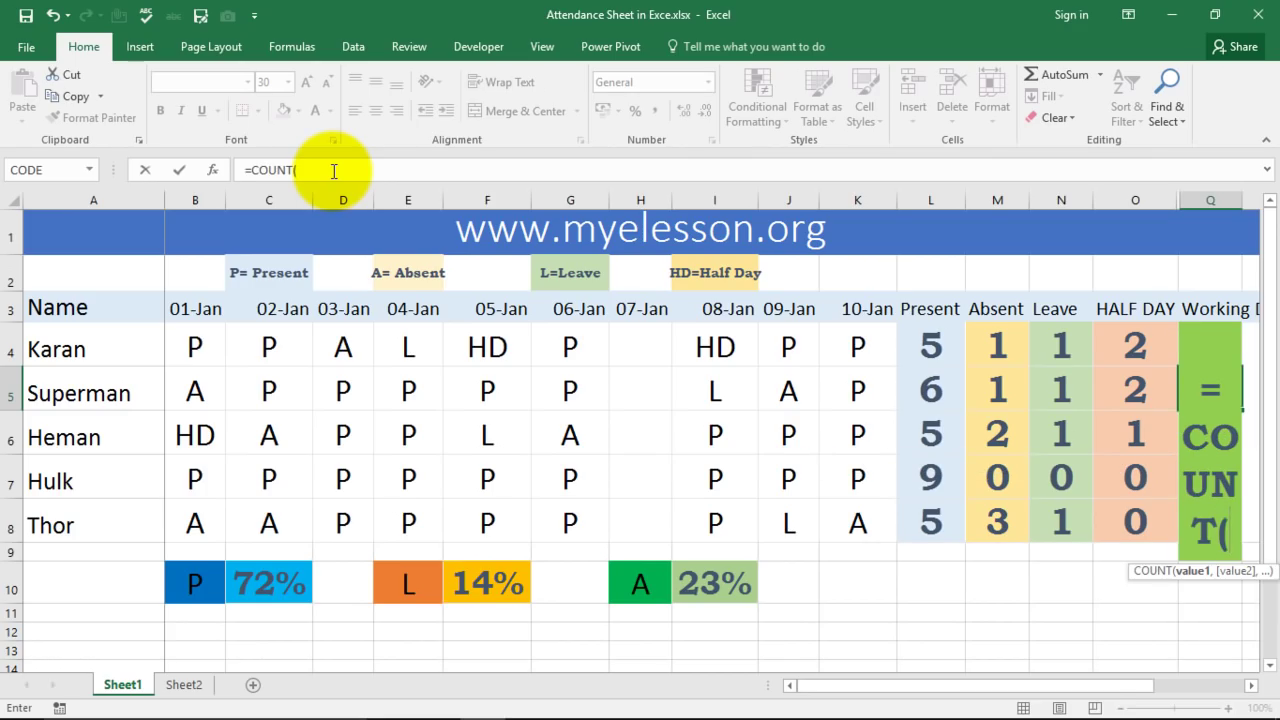
pyautogui.press('BackSpace')
pyautogui.write('a')
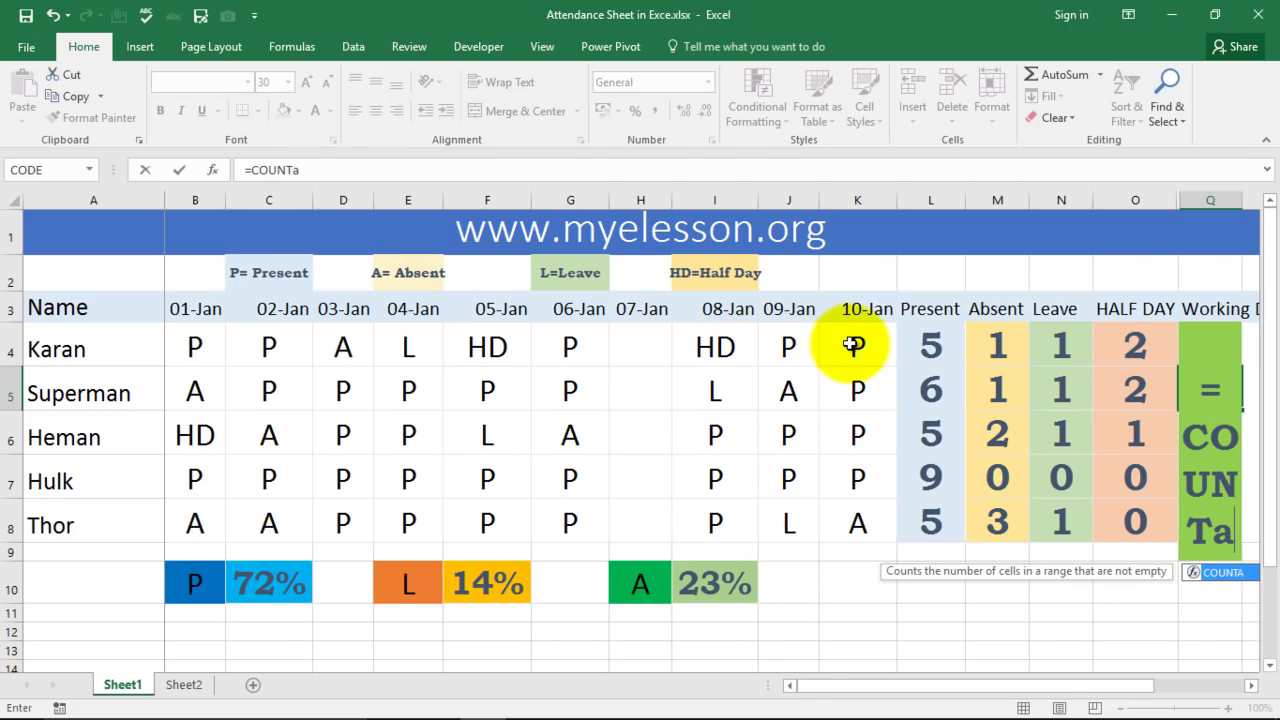
pyautogui.write('(')
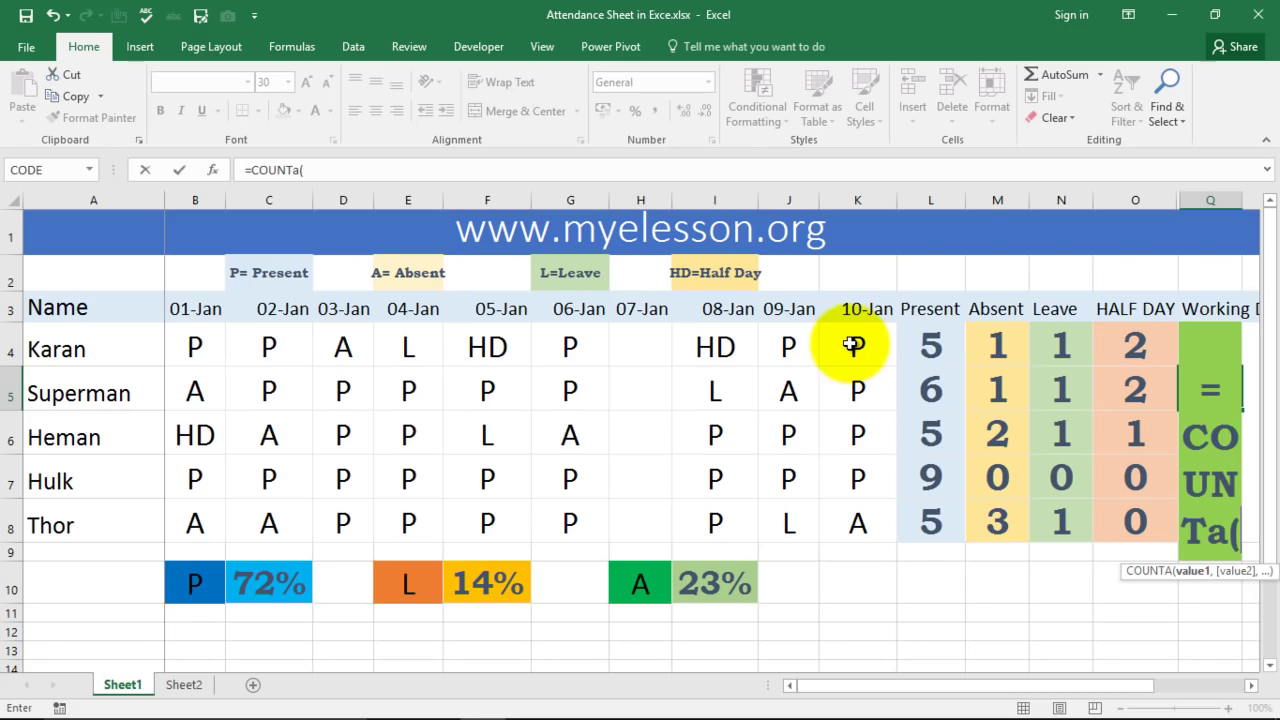
pyautogui.moveTo(849, 344); pyautogui.dragTo(240, 350)
pyautogui.hotkey('shift', 'Left')
pyautogui.hotkey('ctrl', 'Return')
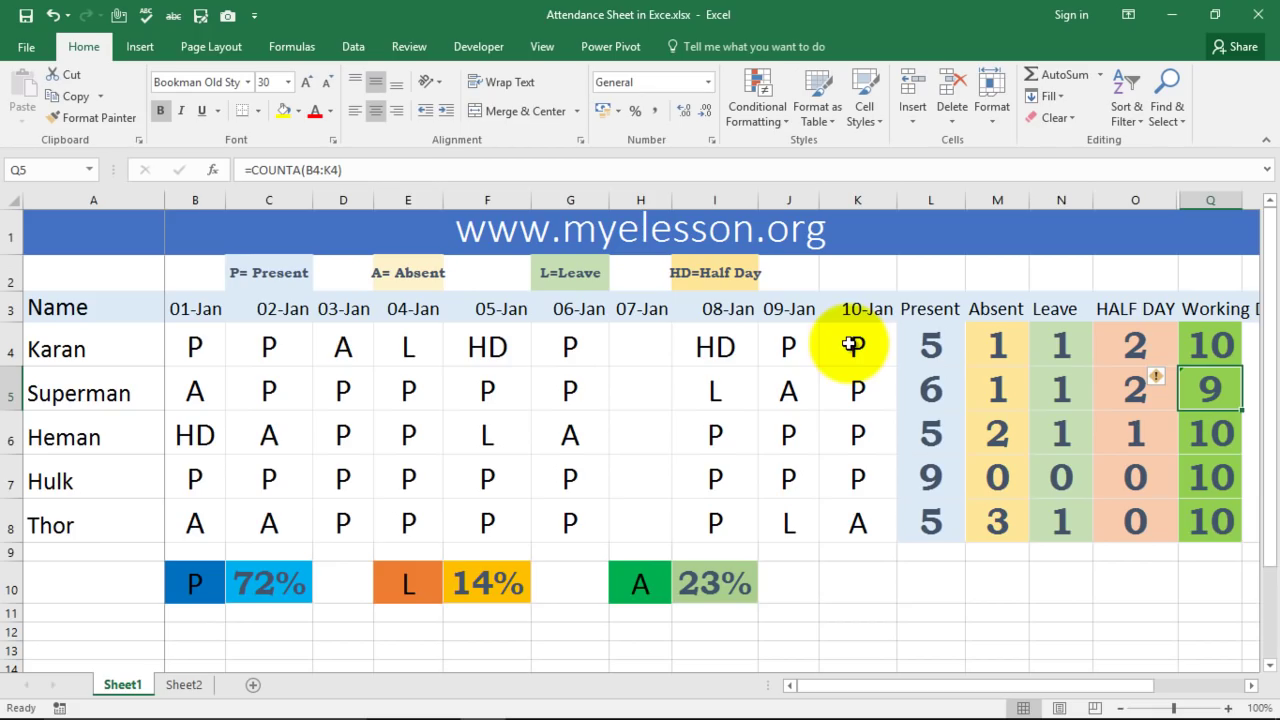
# - Extend Q5's formula with +COUNTBLANK(B5:K5) so it shows 10 working days
pyautogui.click(511, 171)
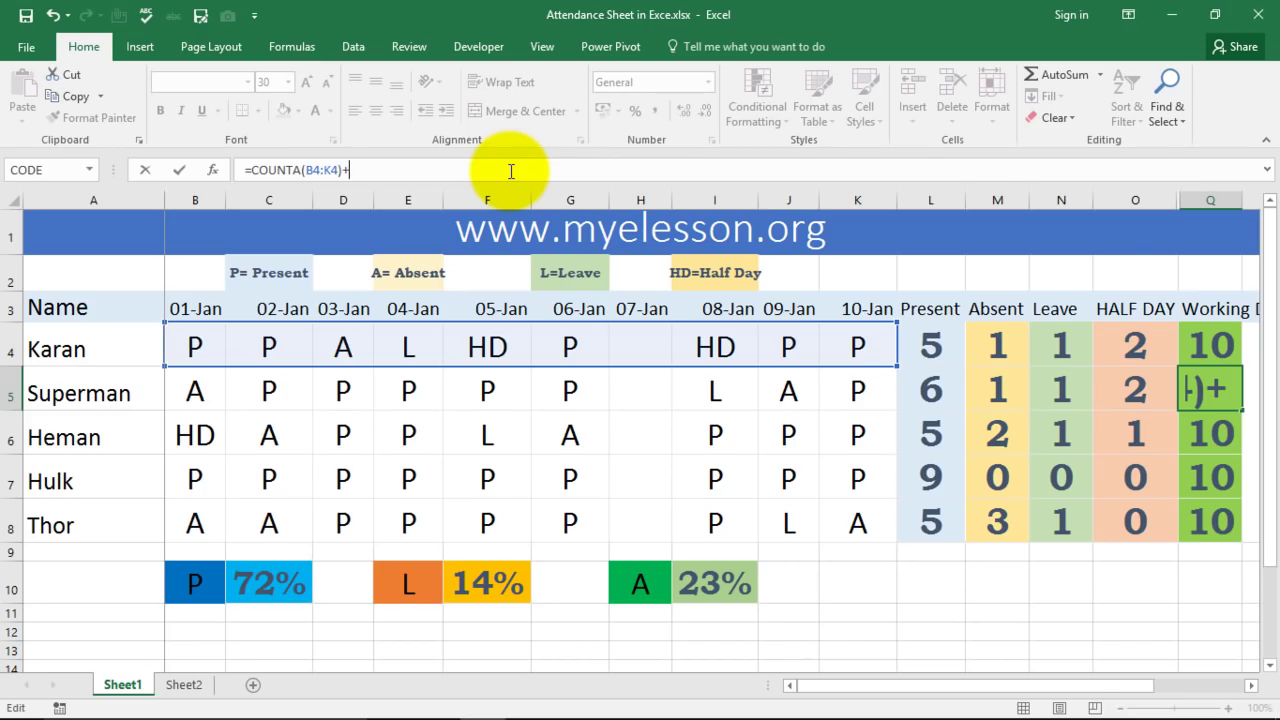
pyautogui.write('+B')
pyautogui.press('BackSpace')
pyautogui.write('count')
pyautogui.press('Down')
pyautogui.press('Down')
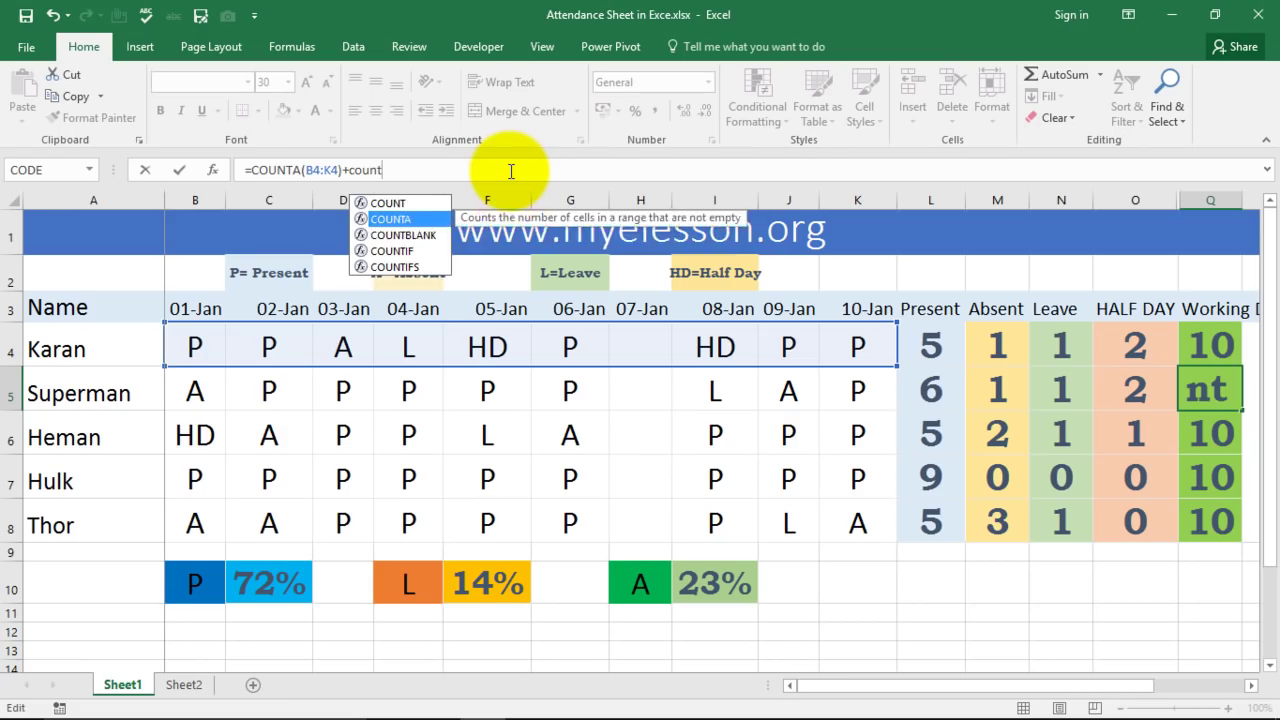
pyautogui.press('Tab')
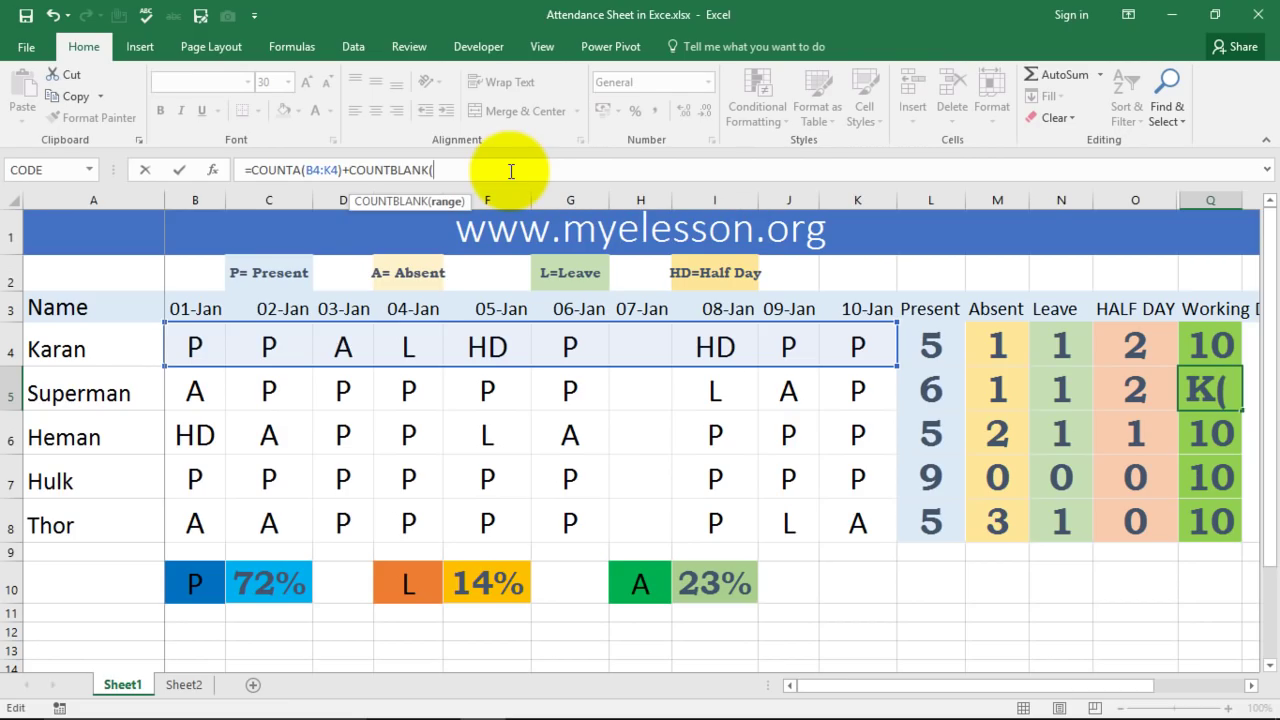
pyautogui.click(861, 383)
pyautogui.hotkey('shift', 'Left')
pyautogui.hotkey('shift', 'Left')
pyautogui.hotkey('shift', 'Left')
pyautogui.hotkey('shift', 'Left')
pyautogui.hotkey('shift', 'Left')
pyautogui.hotkey('shift', 'Left')
pyautogui.hotkey('shift', 'Left')
pyautogui.hotkey('shift', 'Left')
pyautogui.hotkey('shift', 'Left')
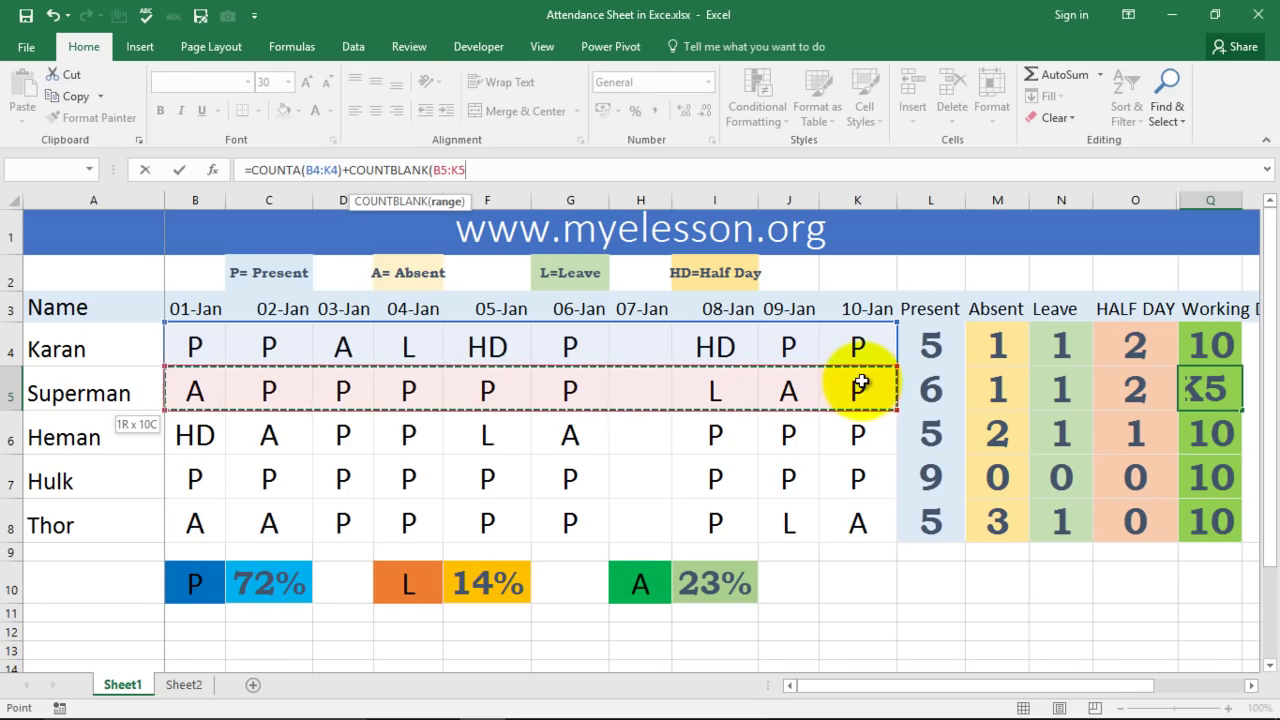
pyautogui.press('Return')
pyautogui.press('Return')
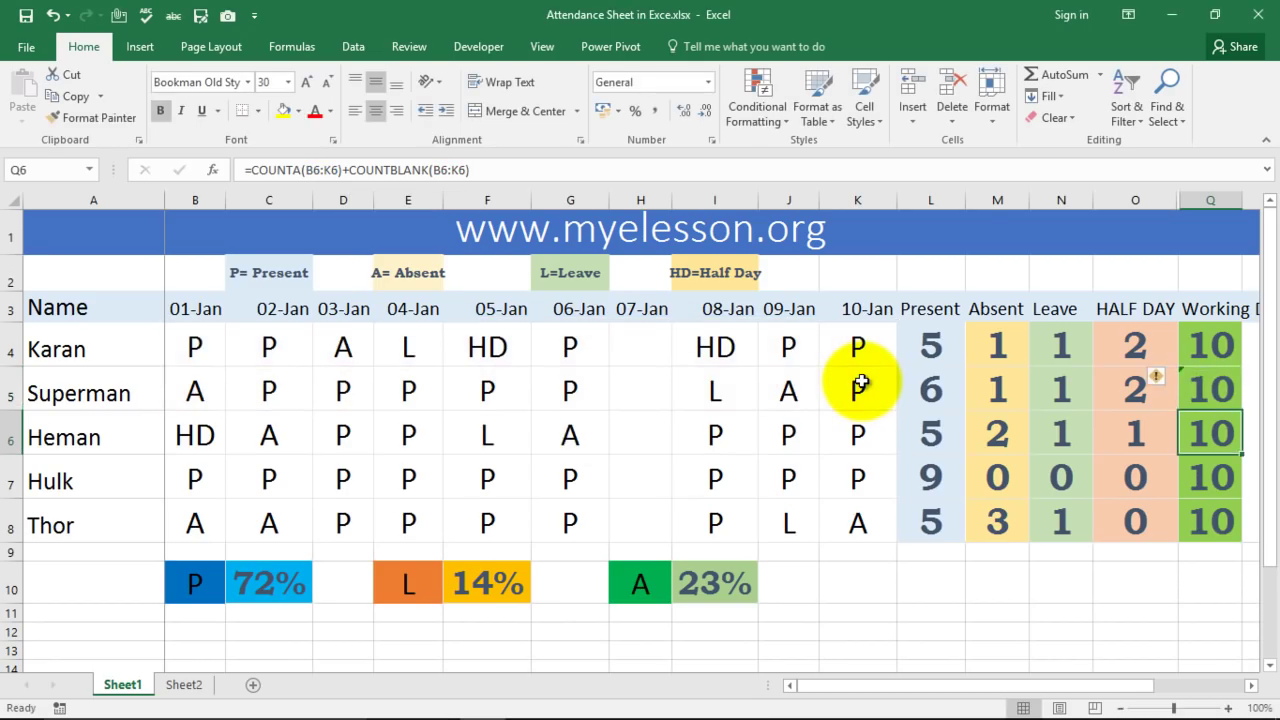
pyautogui.press('Up')
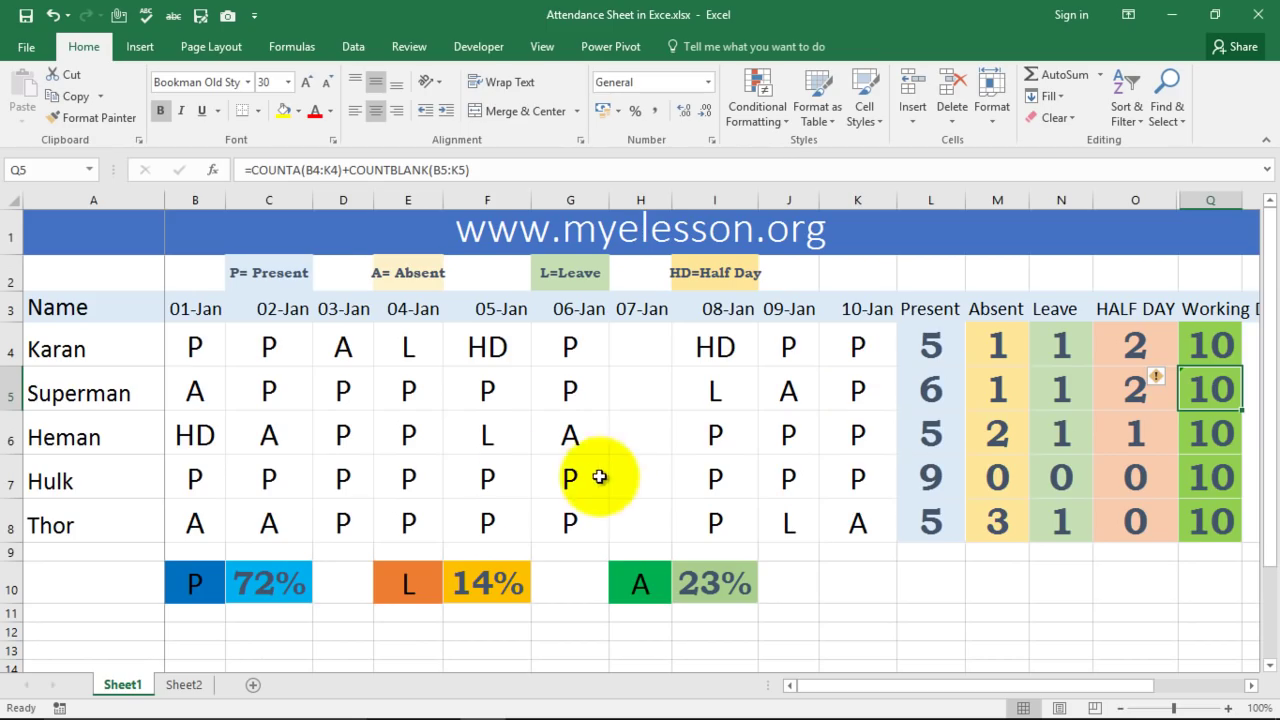
# - Review the 72%, 14% and 23% percentage formulas in C10, F10 and I10, then go to Sheet2
pyautogui.click(189, 579)
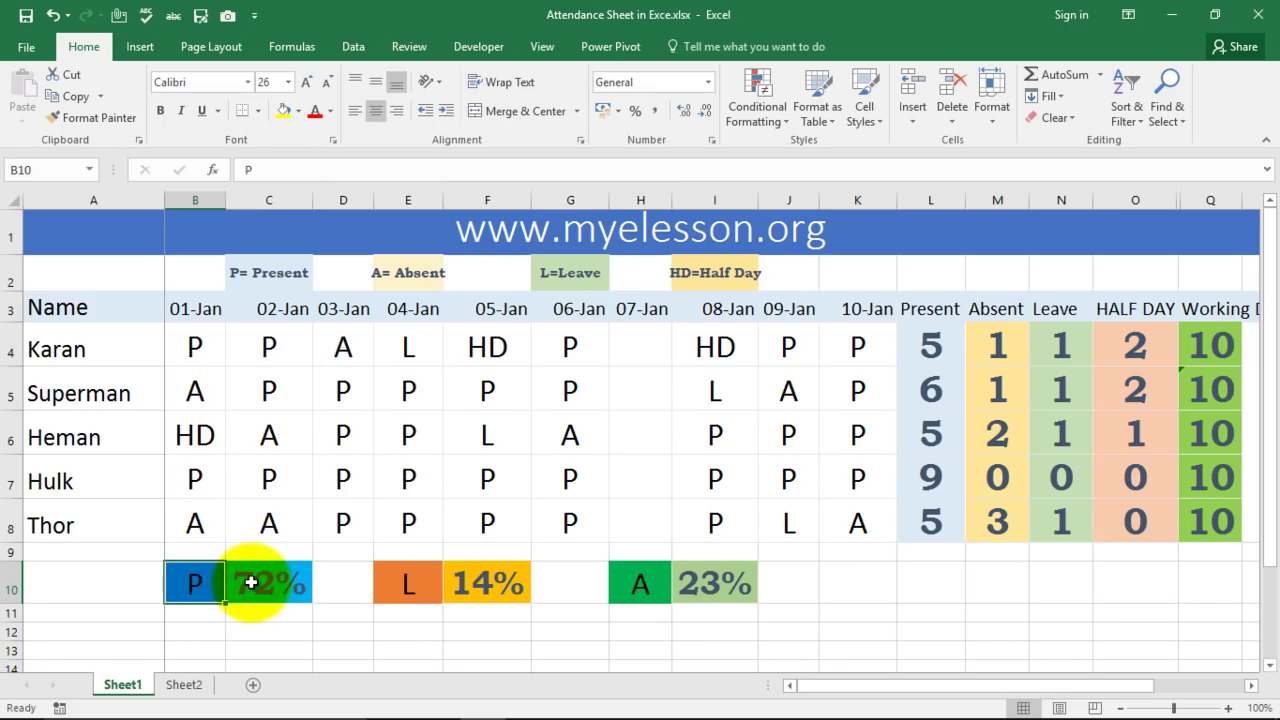
pyautogui.click(251, 582)
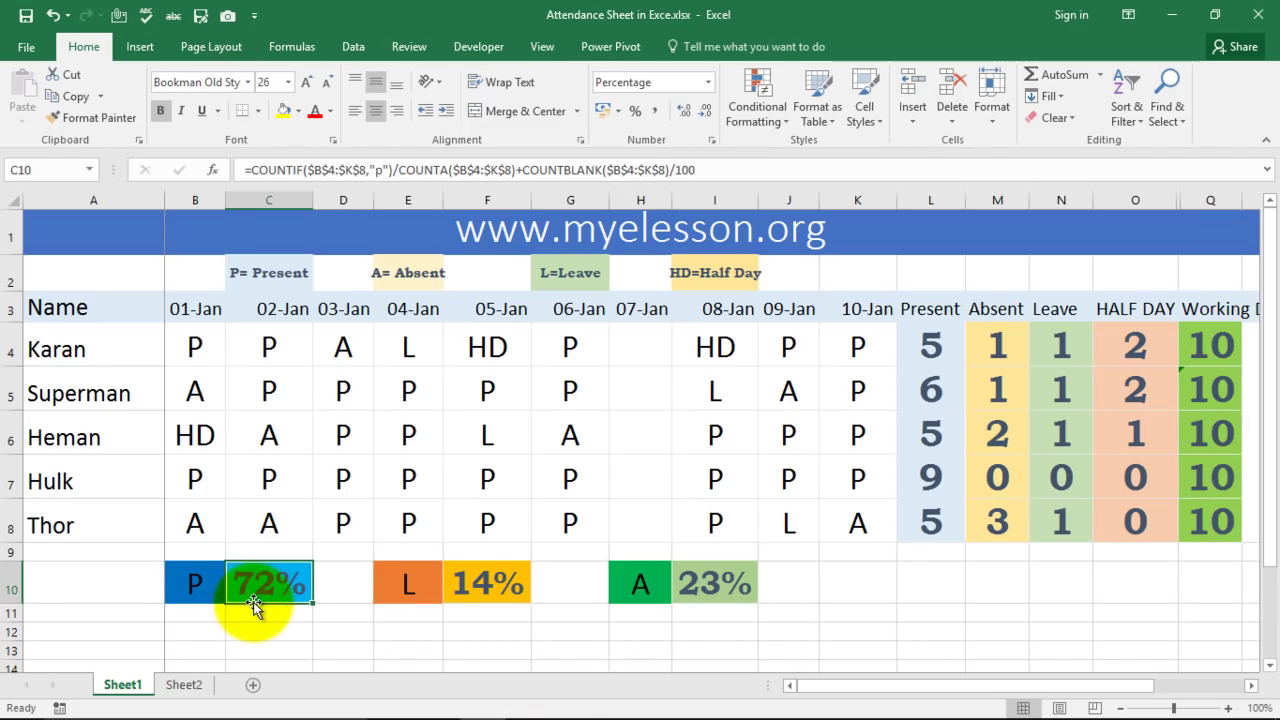
pyautogui.click(453, 591)
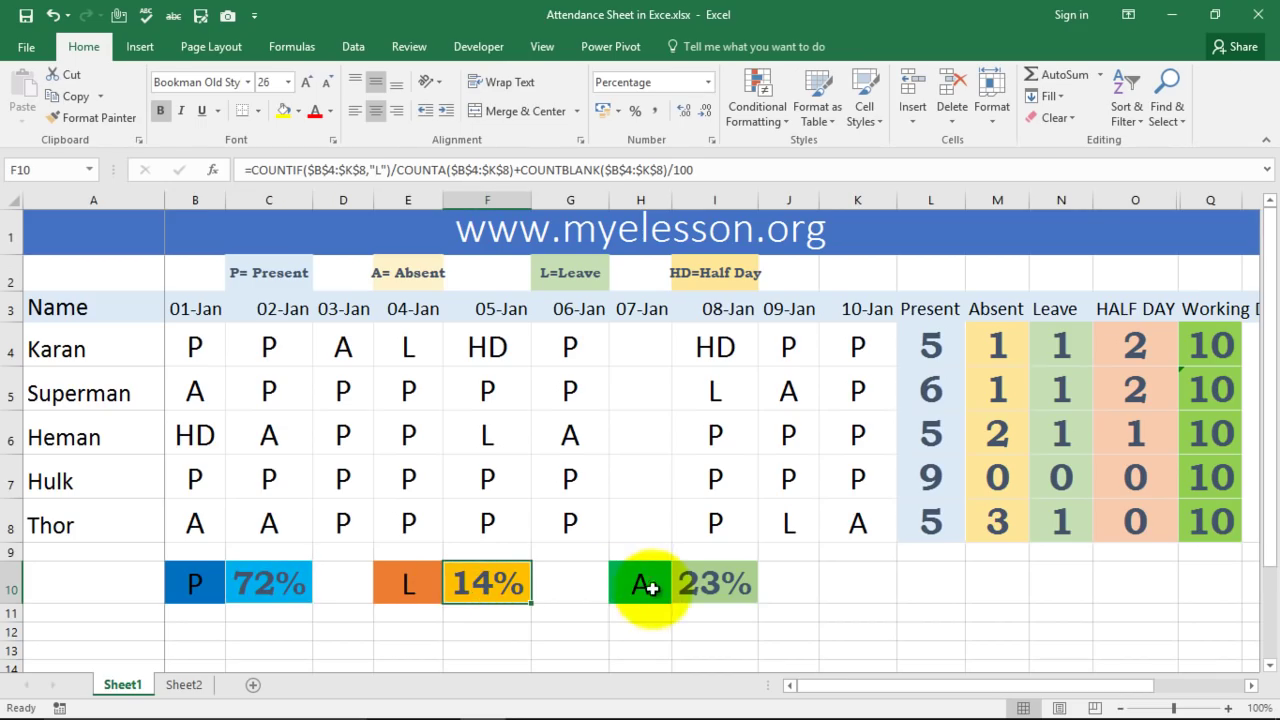
pyautogui.click(694, 588)
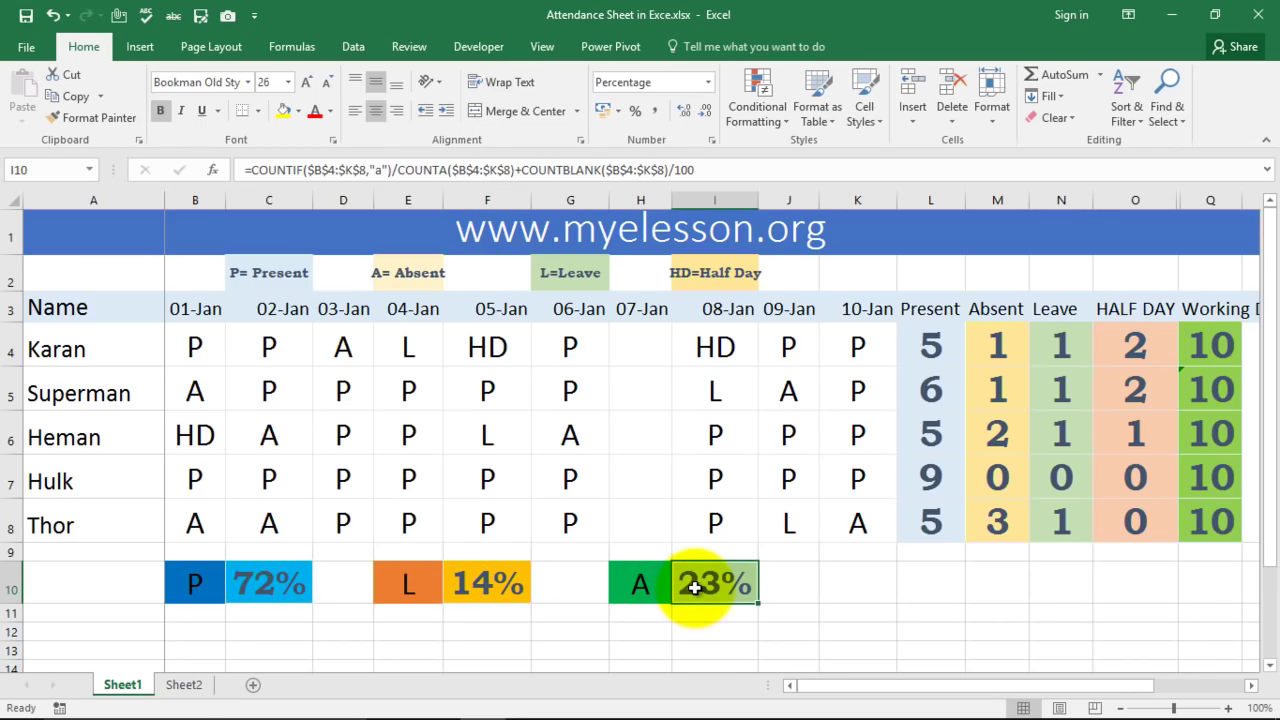
pyautogui.click(183, 685)
# - Browse Superman's Sheet2 row to the Absent, Leave and Half Day columns, then return to Sheet1
pyautogui.click(252, 436)
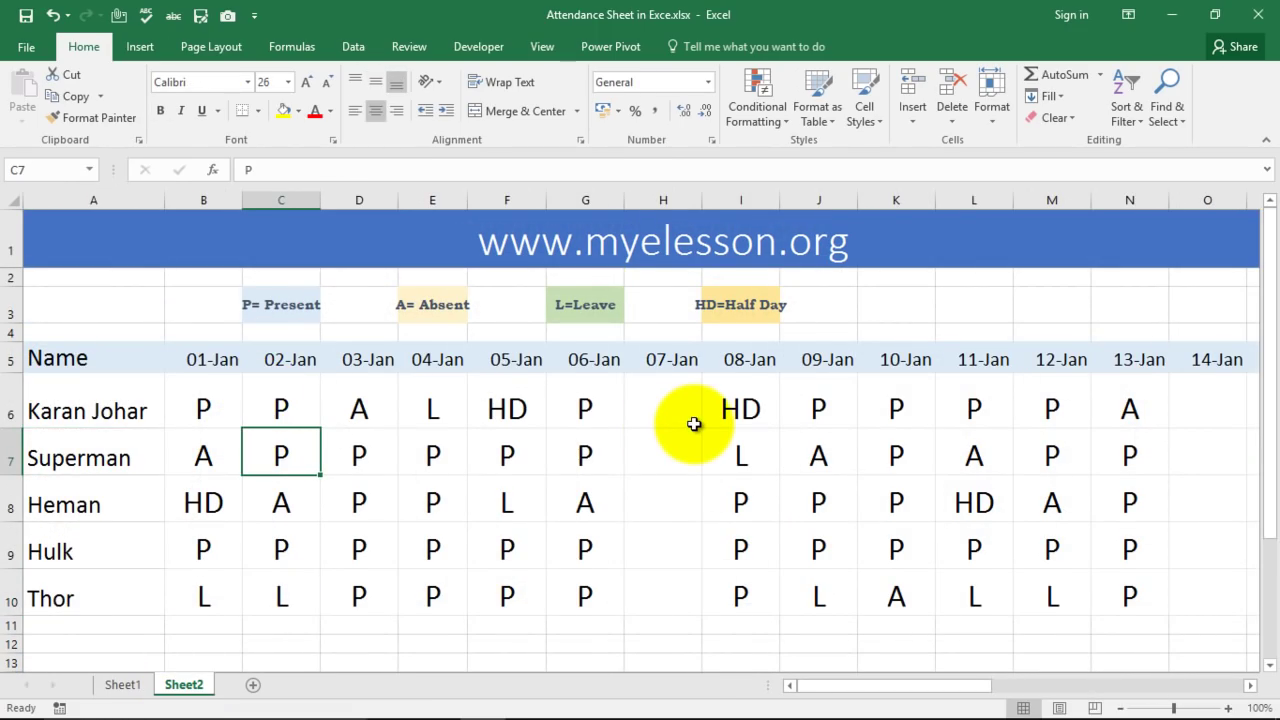
pyautogui.press('Right')
pyautogui.press('Right')
pyautogui.press('Right')
pyautogui.press('Right')
pyautogui.press('Right')
pyautogui.press('Right')
pyautogui.press('Right')
pyautogui.press('Right')
pyautogui.press('Right')
pyautogui.press('Right')
pyautogui.press('Right')
pyautogui.press('Right')
pyautogui.press('Right')
pyautogui.press('Right')
pyautogui.press('Right')
pyautogui.press('Right')
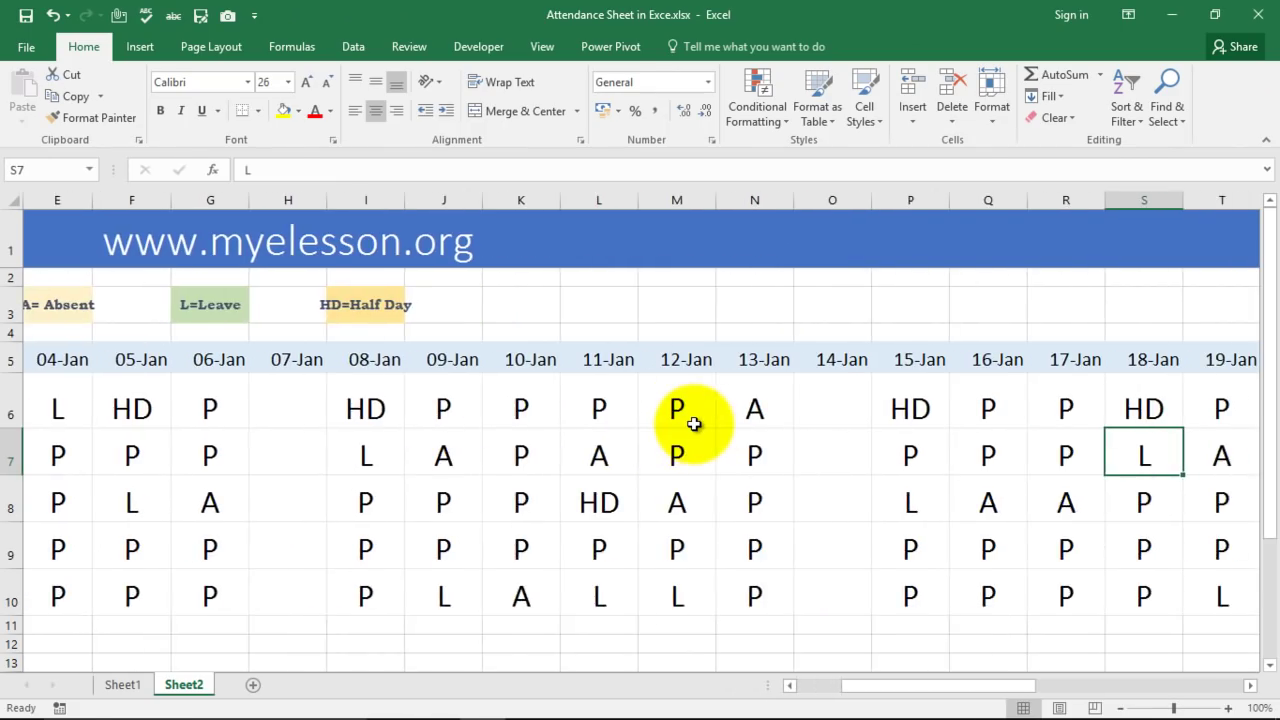
pyautogui.press('Right')
pyautogui.press('Right')
pyautogui.press('Right')
pyautogui.press('Right')
pyautogui.press('Right')
pyautogui.press('Right')
pyautogui.press('Right')
pyautogui.press('Right')
pyautogui.press('Right')
pyautogui.press('Right')
pyautogui.press('Right')
pyautogui.press('Right')
pyautogui.press('Right')
pyautogui.press('Right')
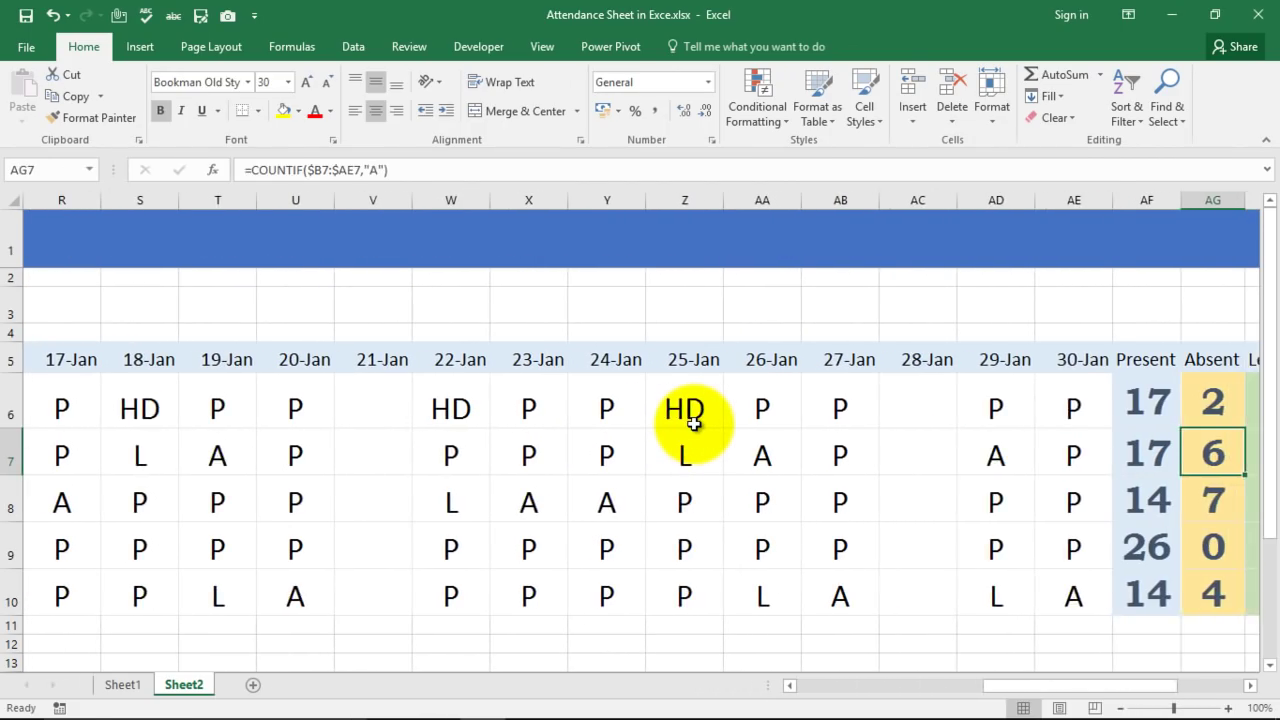
pyautogui.press('Right')
pyautogui.press('Right')
pyautogui.press('Right')
pyautogui.press('Left')
pyautogui.press('Left')
pyautogui.press('Left')
pyautogui.press('Left')
pyautogui.press('Left')
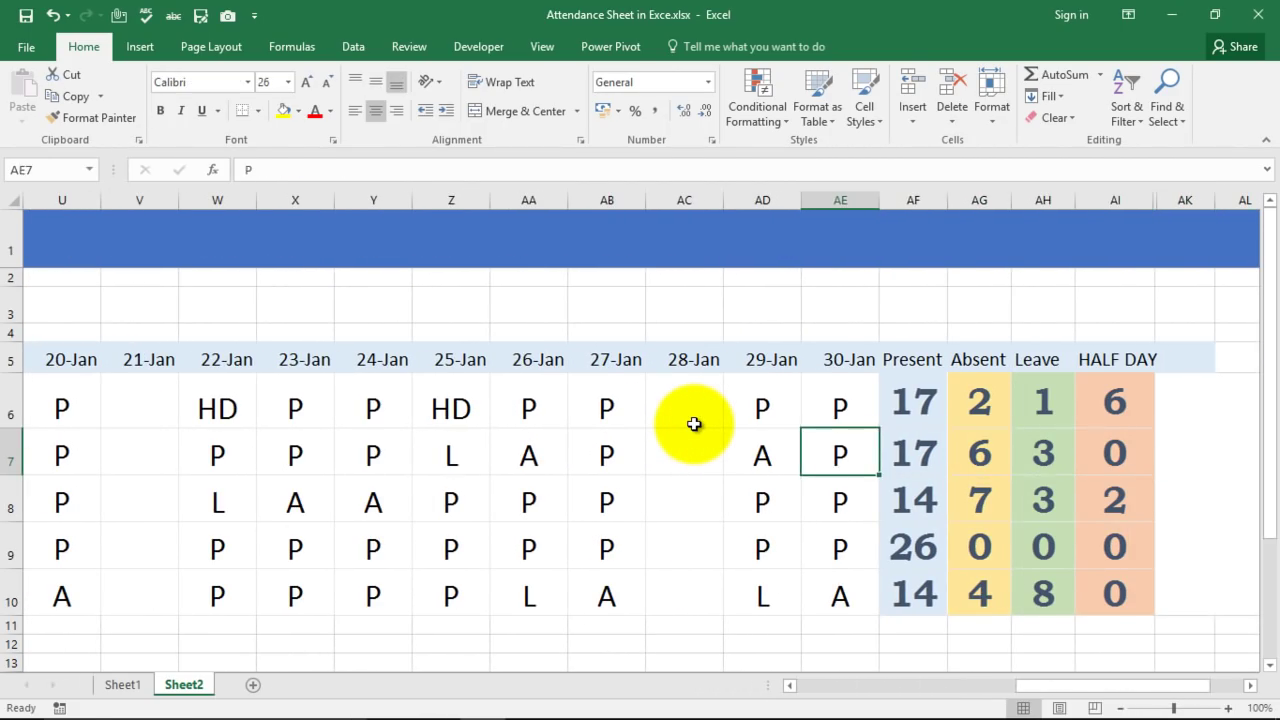
pyautogui.press('Left')
pyautogui.press('Left')
pyautogui.press('Left')
pyautogui.press('Left')
pyautogui.press('Left')
pyautogui.press('Left')
pyautogui.press('Left')
pyautogui.press('Left')
pyautogui.press('Left')
pyautogui.press('Left')
pyautogui.press('Left')
pyautogui.press('Left')
pyautogui.press('Left')
pyautogui.press('Left')
pyautogui.press('Left')
pyautogui.press('Left')
pyautogui.press('Left')
pyautogui.press('Left')
pyautogui.press('Left')
pyautogui.press('Left')
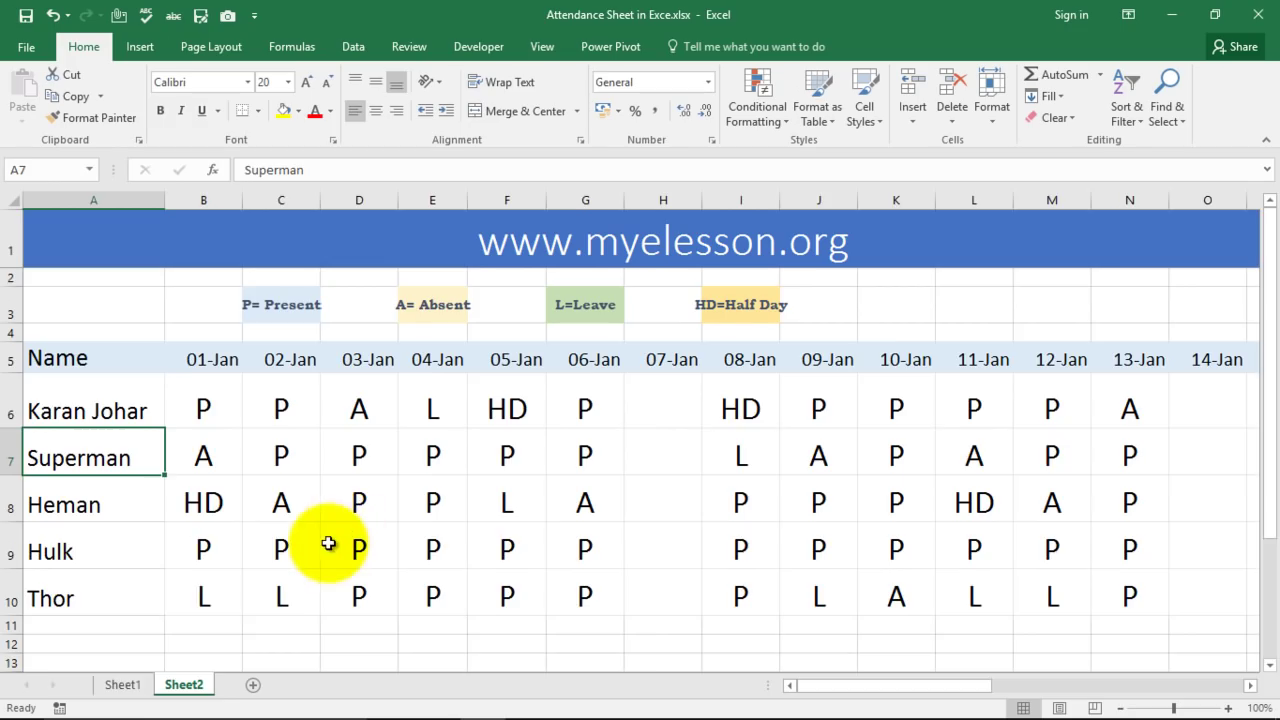
pyautogui.click(121, 685)
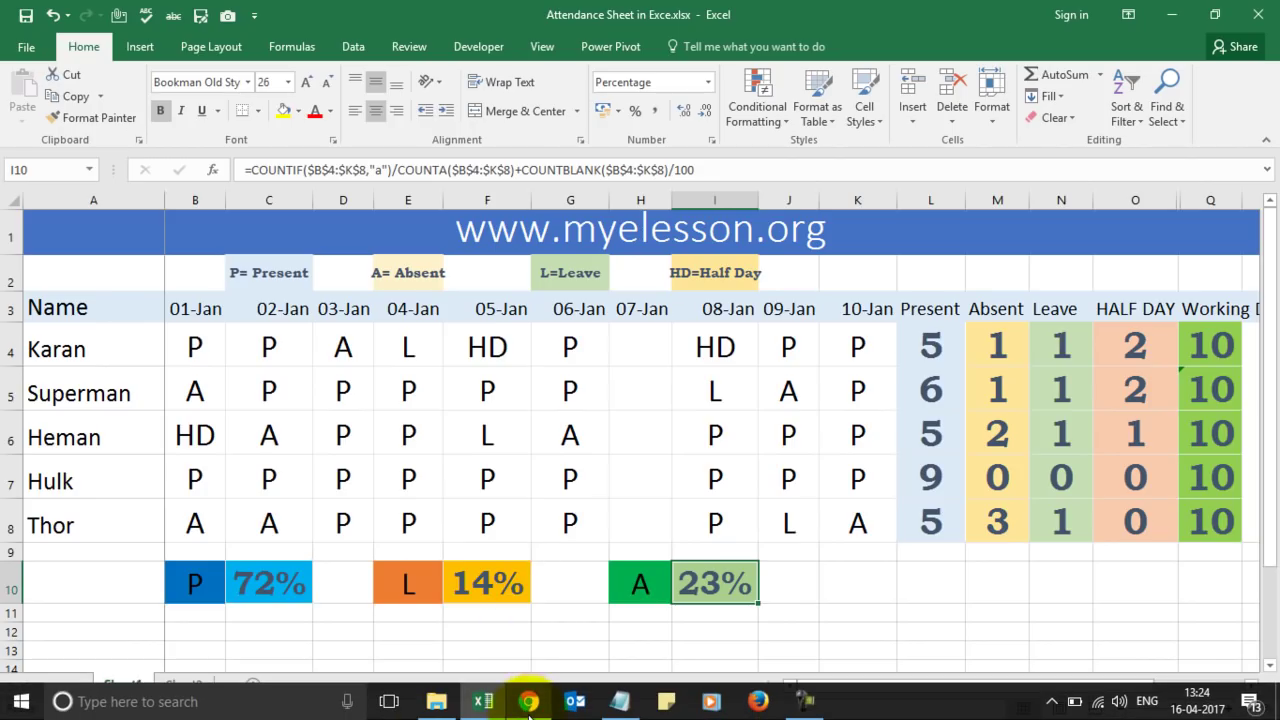
# - Bring up the myelesson.org attendance sheet article in Chrome and scroll through its formulas list
pyautogui.click(529, 703)
pyautogui.scroll(9, 574, 398)
pyautogui.scroll(-6, 574, 398)
pyautogui.scroll(-1, 574, 398)
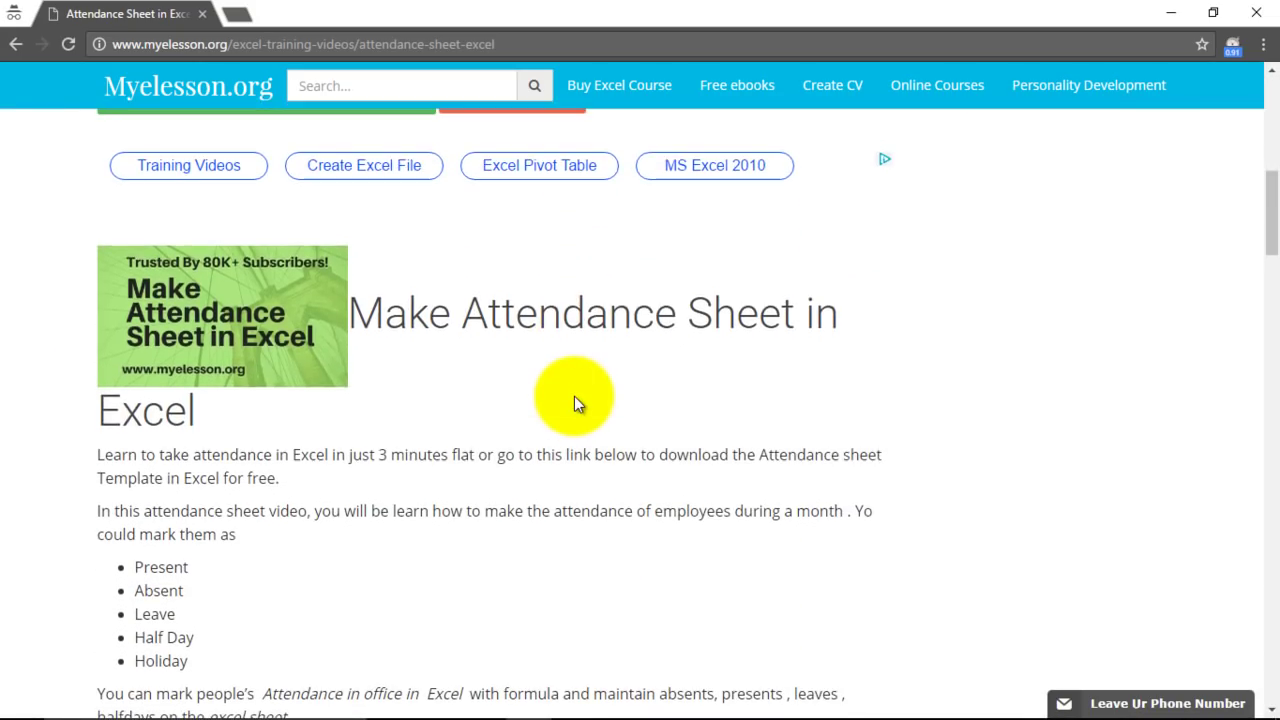
pyautogui.scroll(-1, 574, 396)
pyautogui.scroll(-2, 574, 404)
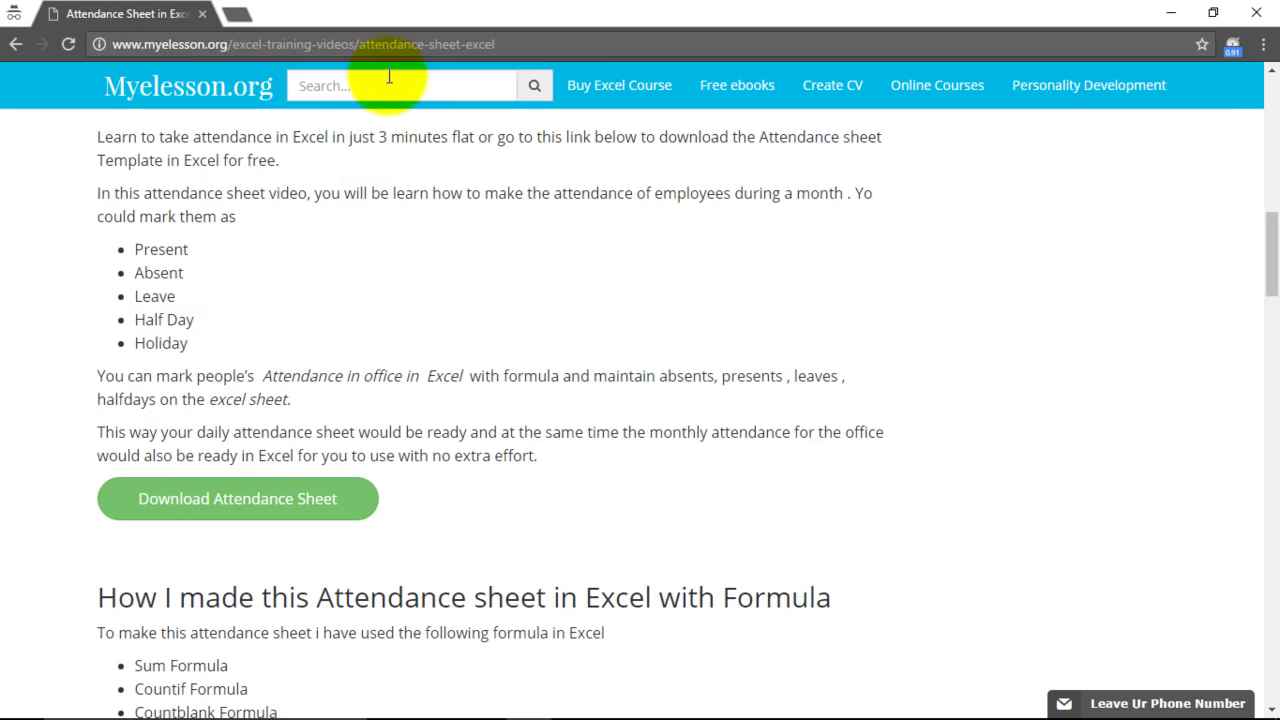
pyautogui.scroll(-3, 507, 252)
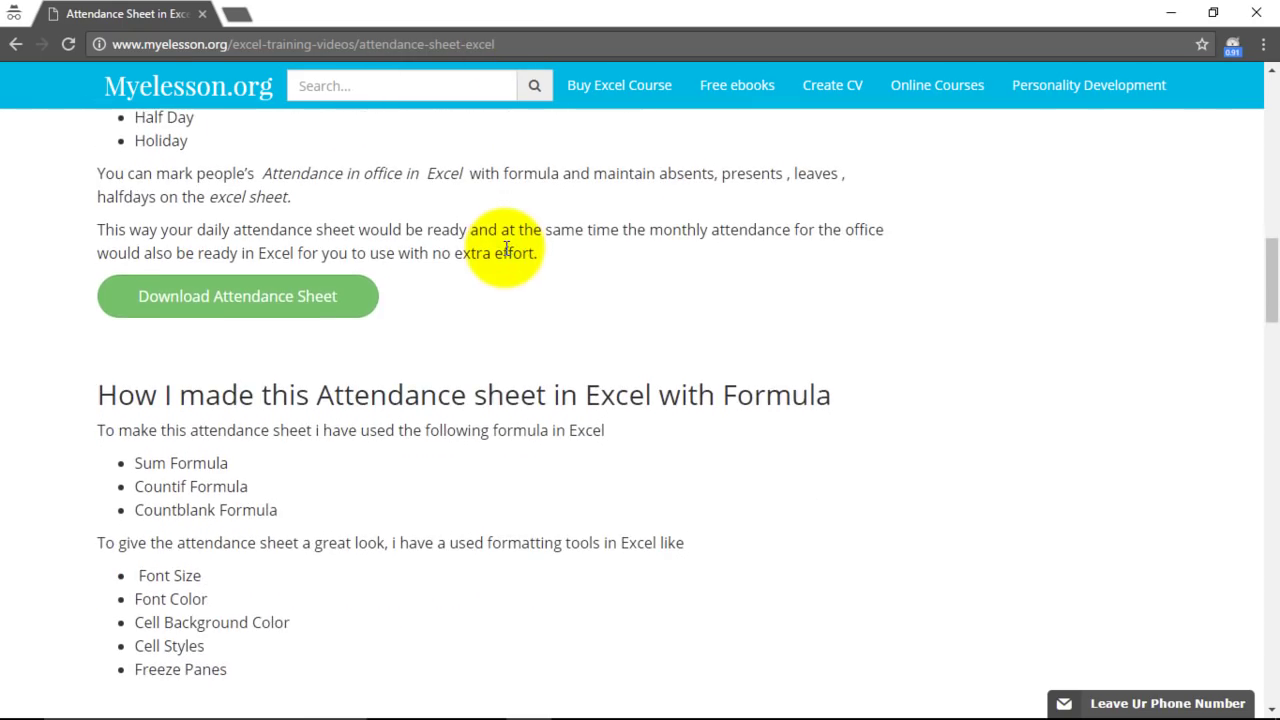
pyautogui.scroll(-3, 505, 250)
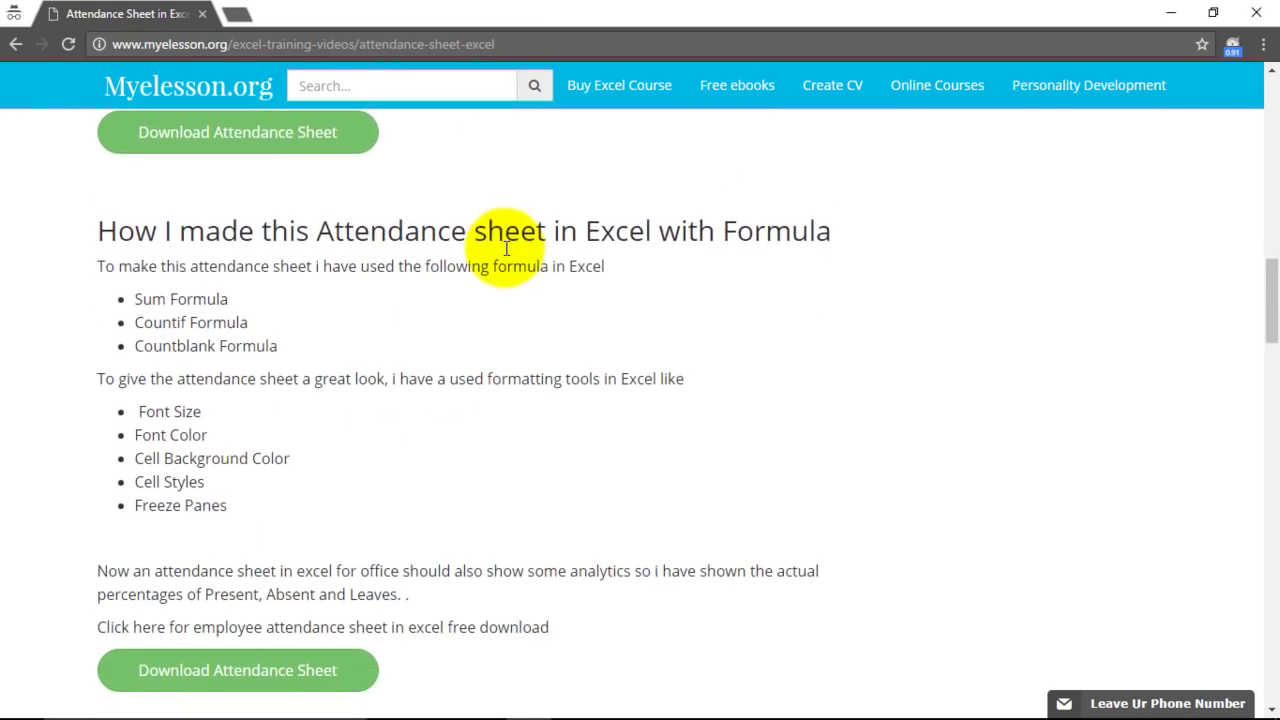